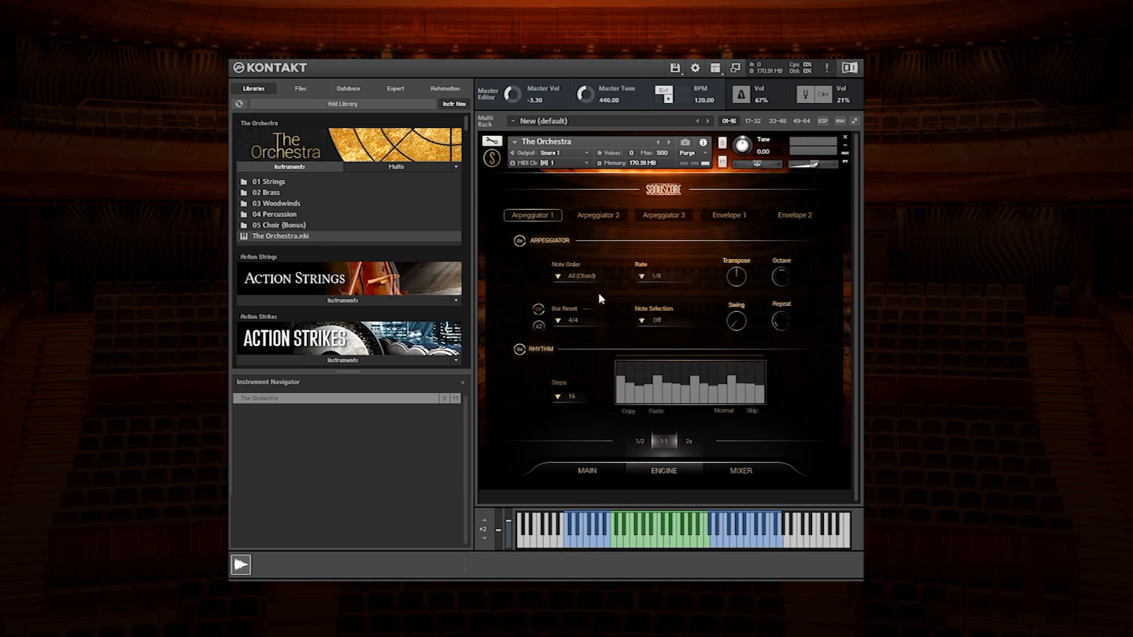
# Turn on the equalizer in the instrument's mixer
pyautogui.click(745, 480)
pyautogui.click(590, 232)
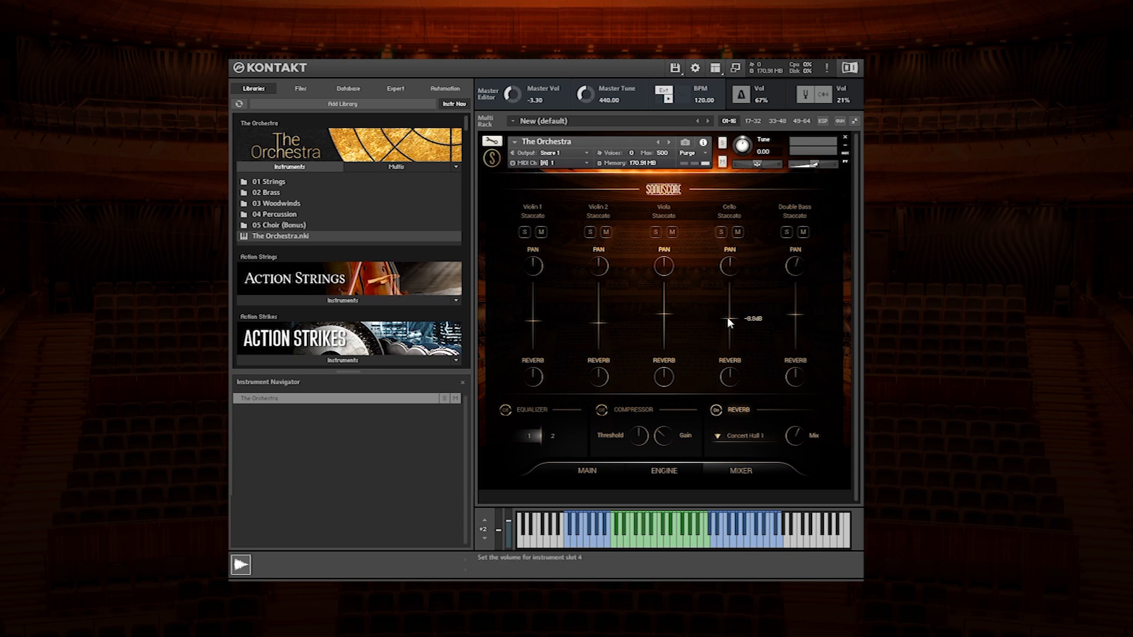
pyautogui.click(505, 409)
# Empty all five instrument slots of the STRINGS Basic 8ths 01 preset and return to the slot overview
pyautogui.click(609, 475)
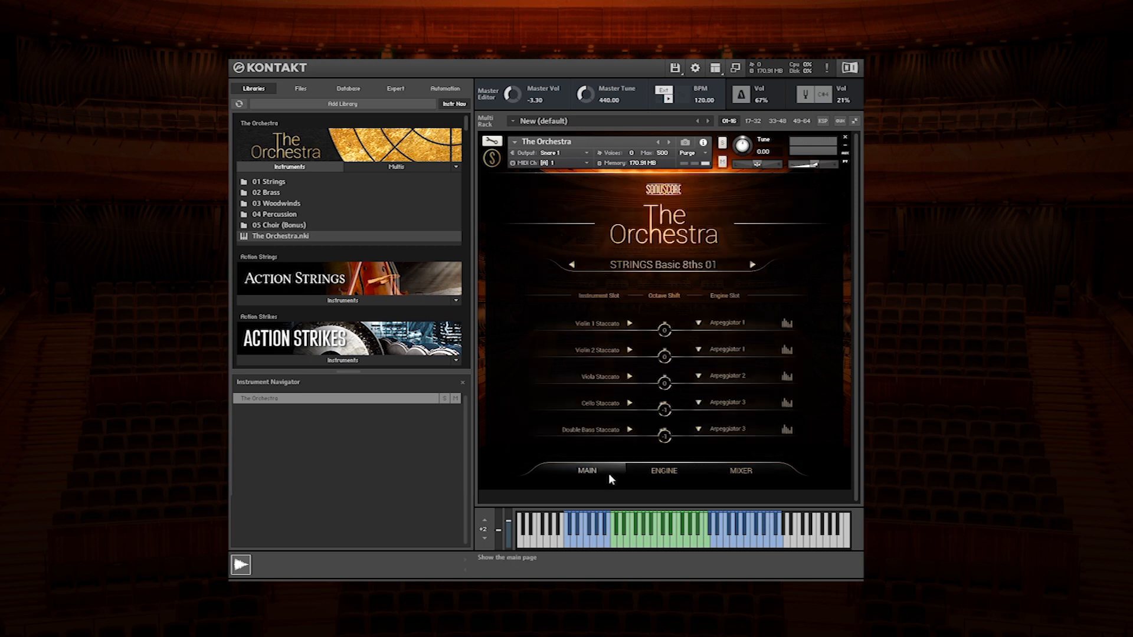
pyautogui.click(591, 317)
pyautogui.click(764, 442)
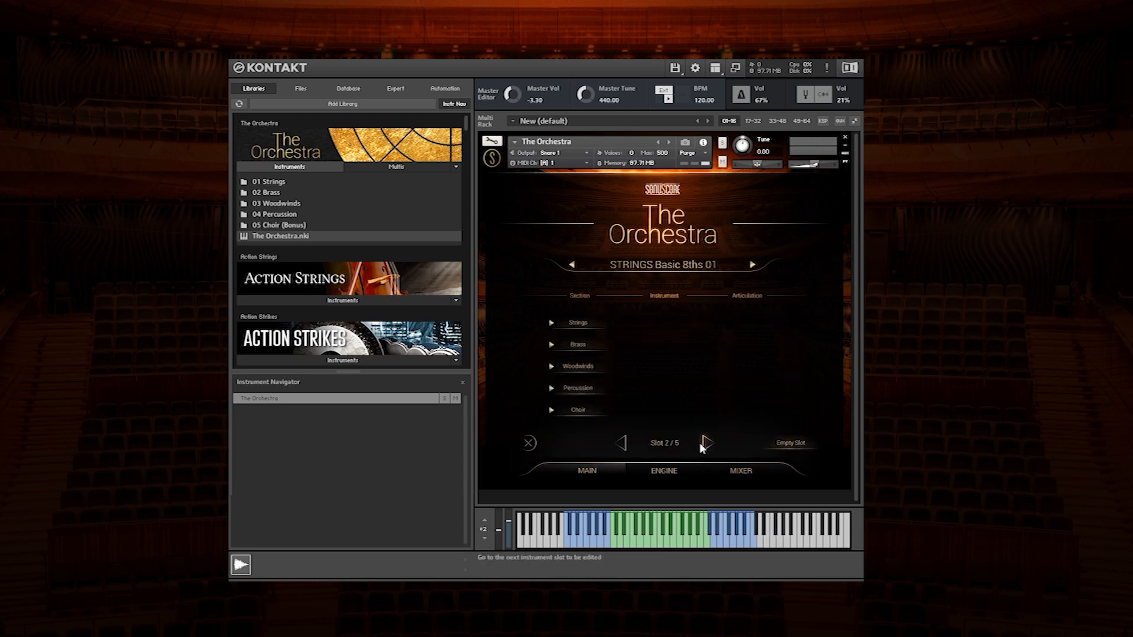
pyautogui.click(792, 446)
pyautogui.click(789, 443)
pyautogui.click(776, 444)
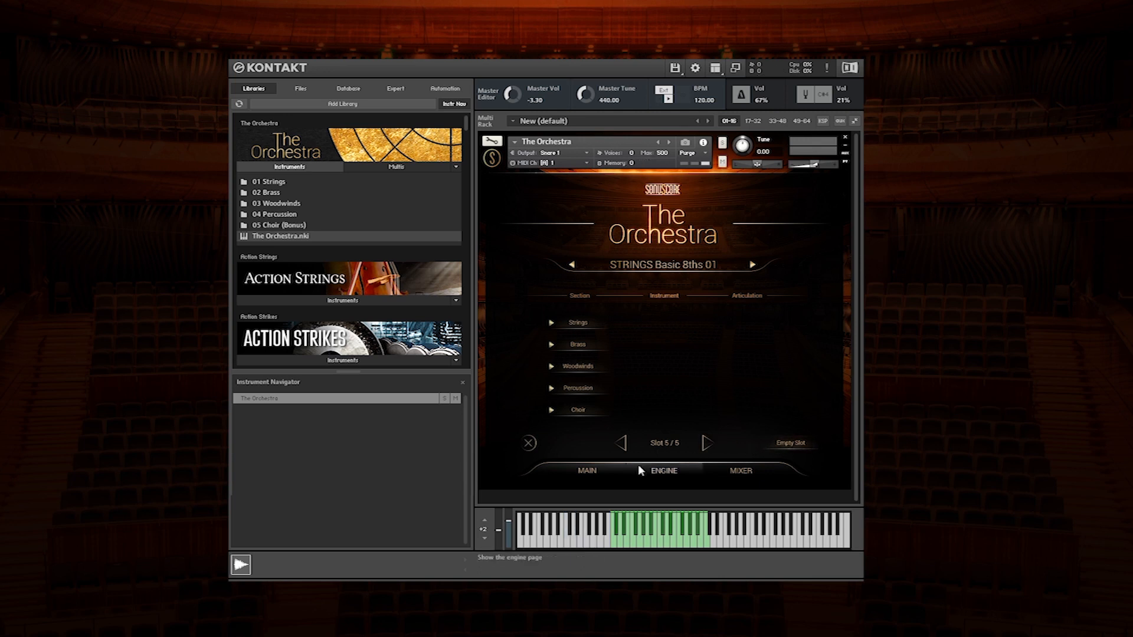
pyautogui.click(529, 443)
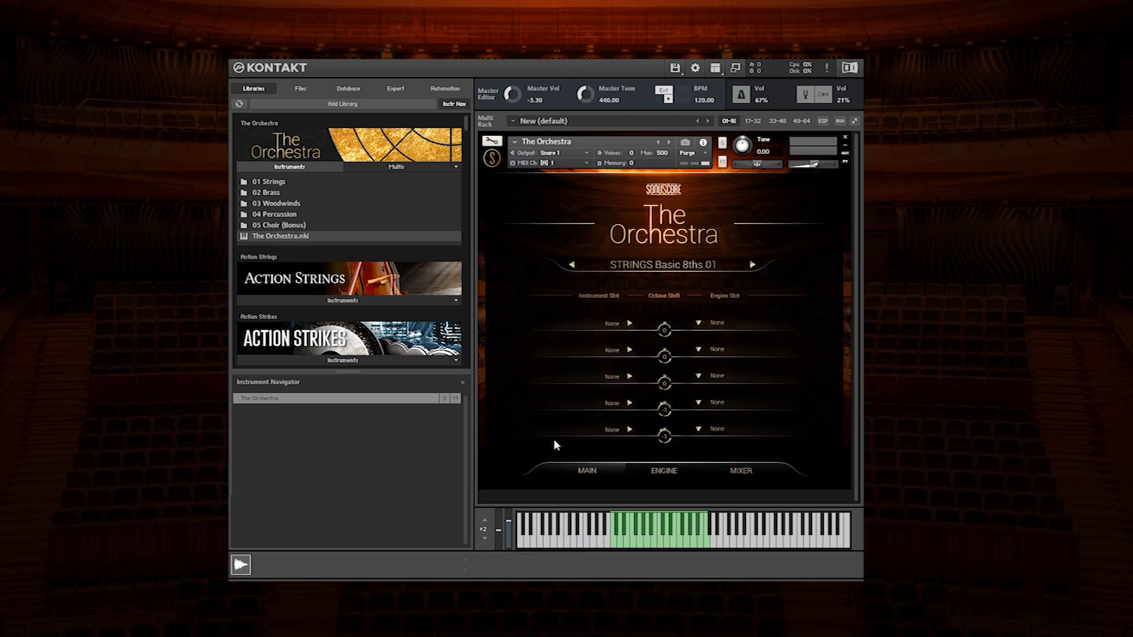
# Load Violin 1 Staccato into the first instrument slot and assign Arpeggiator 1 as its engine
pyautogui.click(615, 321)
pyautogui.click(594, 324)
pyautogui.click(672, 324)
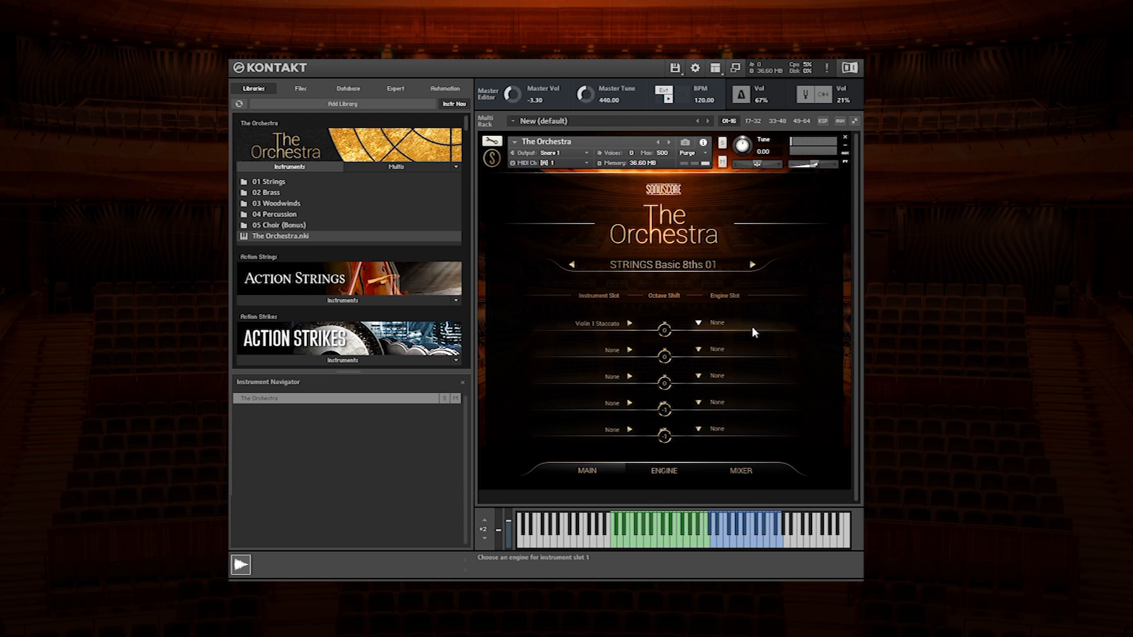
pyautogui.click(720, 323)
pyautogui.click(716, 346)
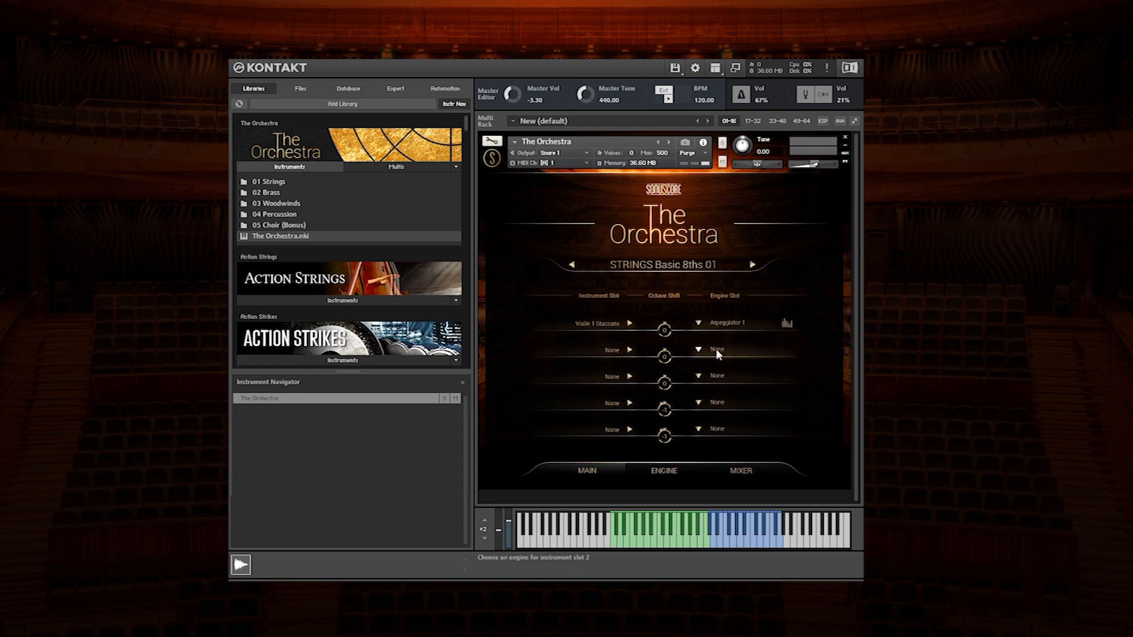
# Turn off the rhythm section of Arpeggiator 1 and set its note order to Up
pyautogui.click(683, 467)
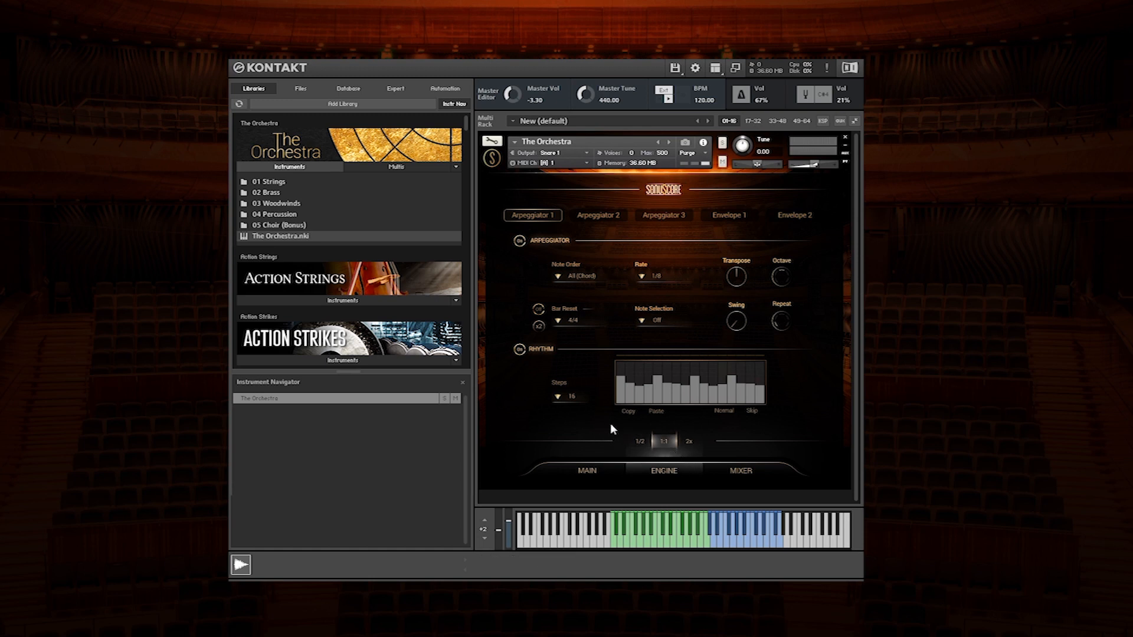
pyautogui.click(519, 349)
pyautogui.click(596, 276)
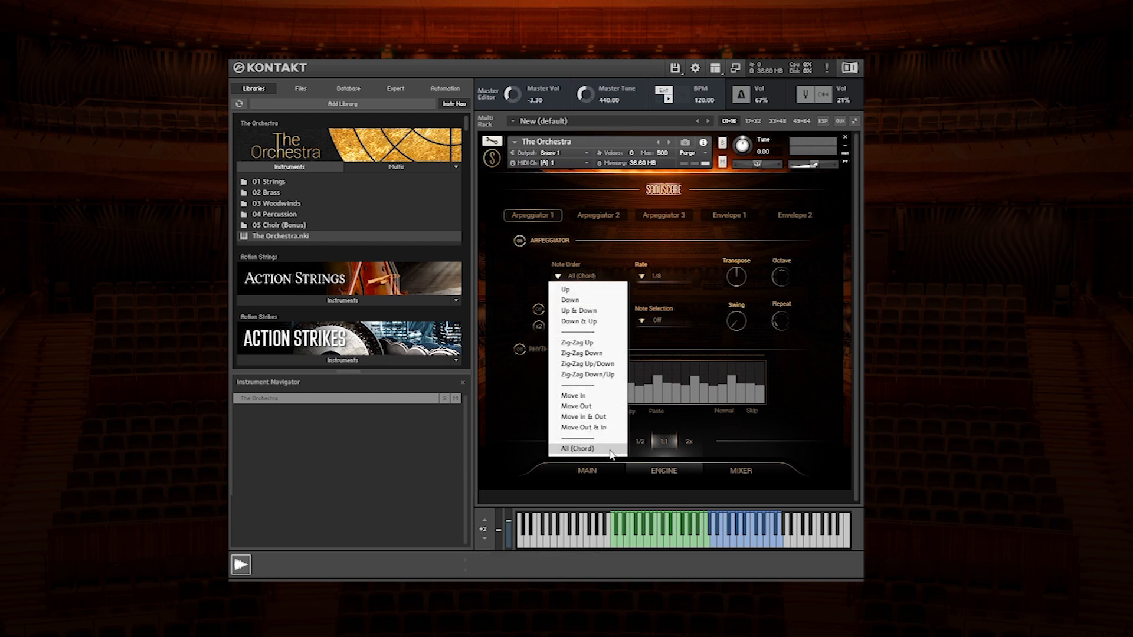
pyautogui.click(614, 292)
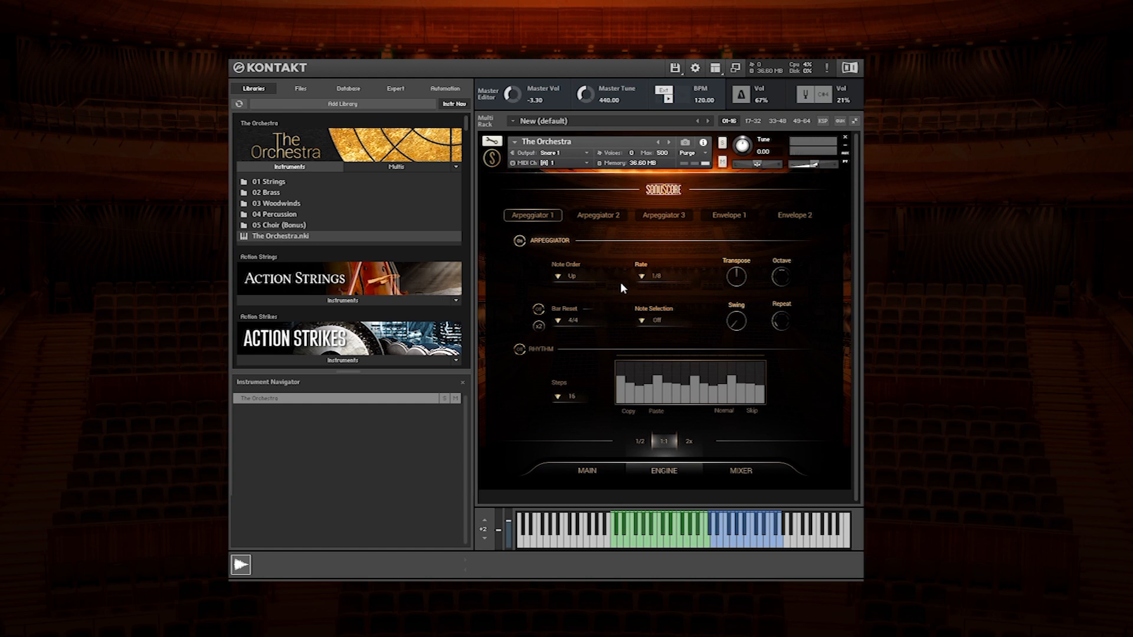
# Set Arpeggiator 1's rate to 1/16 and adjust its Repeat setting
pyautogui.click(650, 275)
pyautogui.click(652, 311)
pyautogui.moveTo(780, 324); pyautogui.dragTo(790, 296)
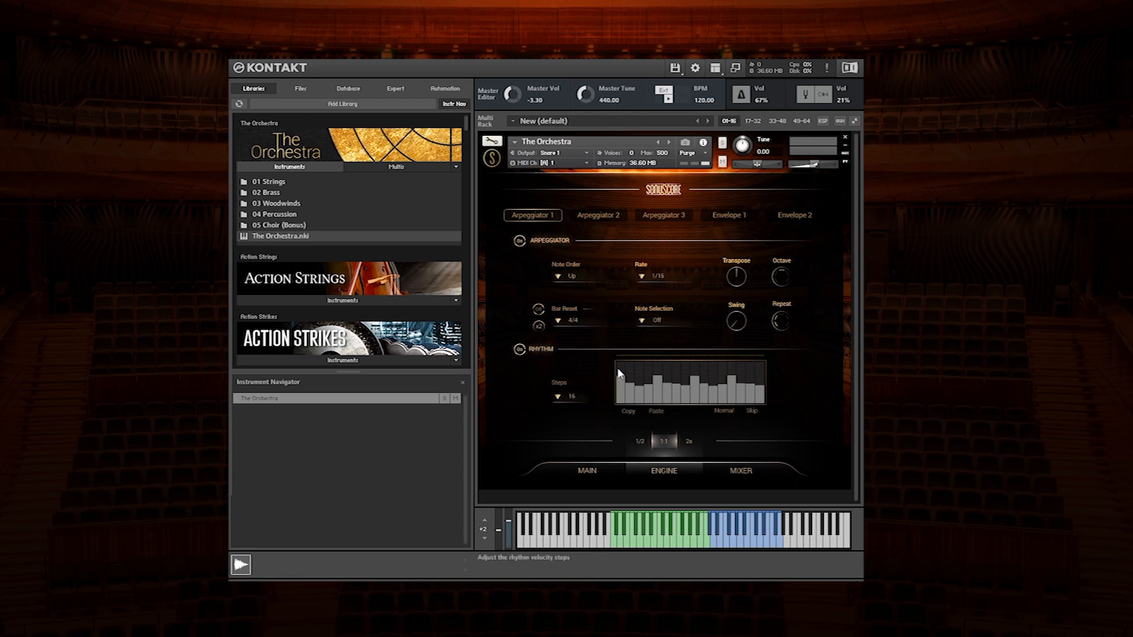
# Draw an arch-shaped velocity curve across the 16 rhythm steps of Arpeggiator 1
pyautogui.moveTo(618, 379); pyautogui.dragTo(766, 387)
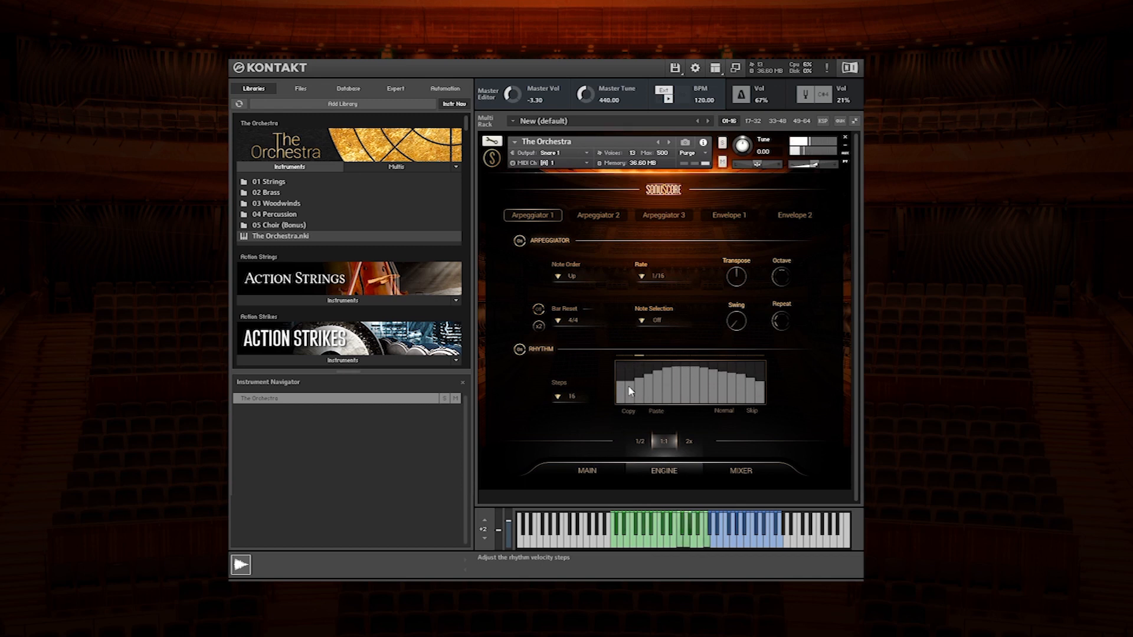
pyautogui.click(585, 392)
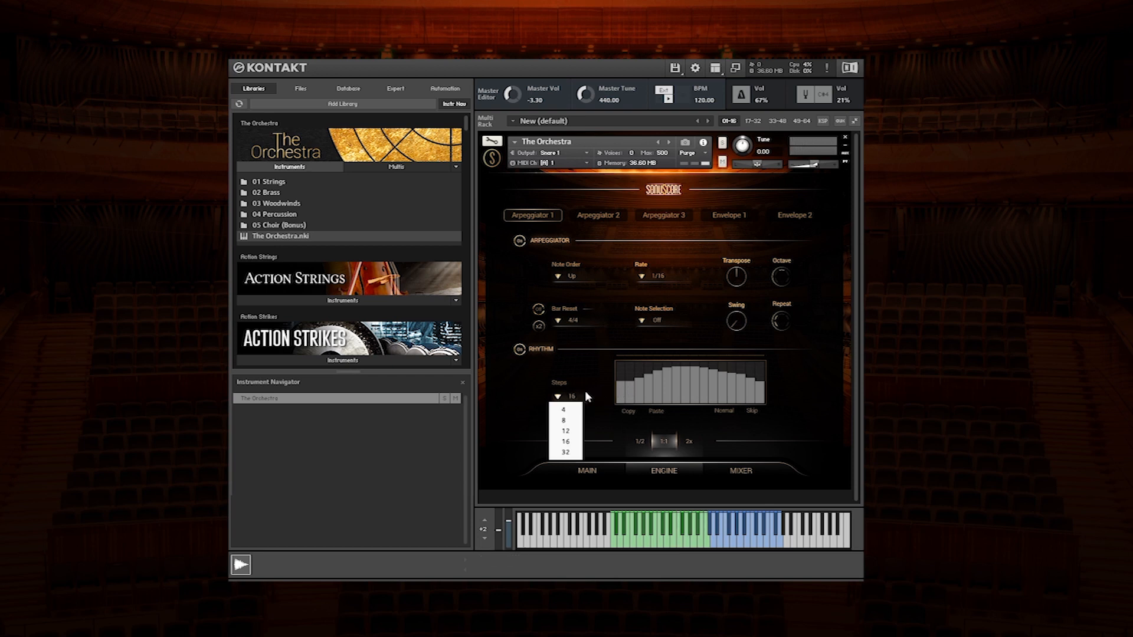
pyautogui.click(588, 388)
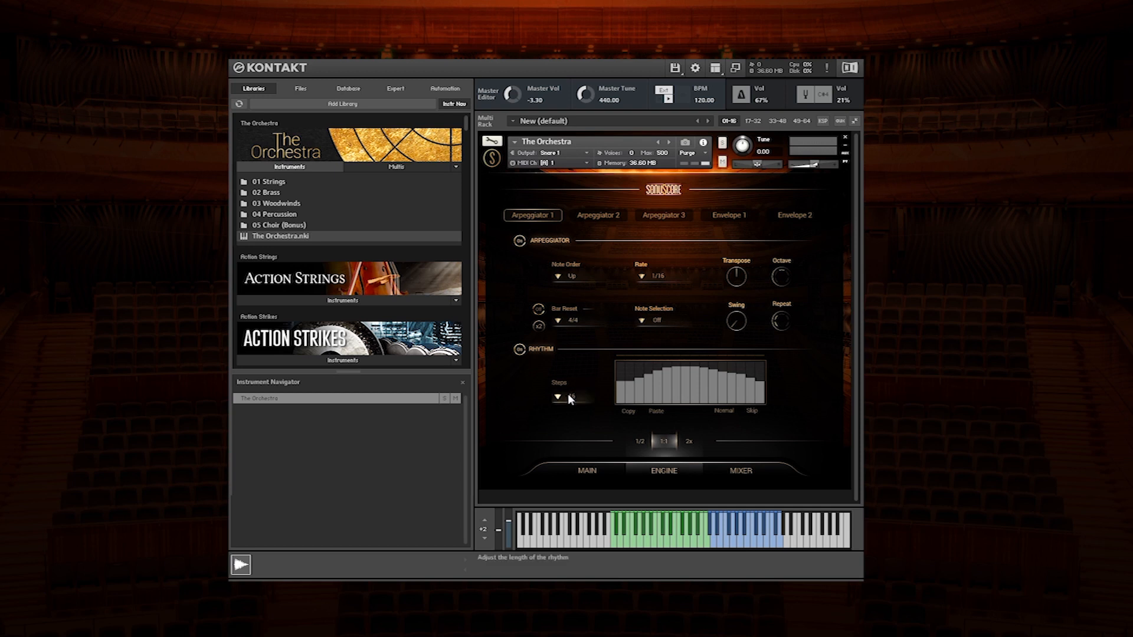
# Set Arpeggiator 1's rhythm to 32 steps and draw velocities that rise to the middle and fall again
pyautogui.click(567, 397)
pyautogui.click(567, 459)
pyautogui.moveTo(618, 381)
pyautogui.mouseDown()
pyautogui.moveTo(731, 377)
pyautogui.moveTo(718, 367)
pyautogui.moveTo(762, 381)
pyautogui.mouseUp()
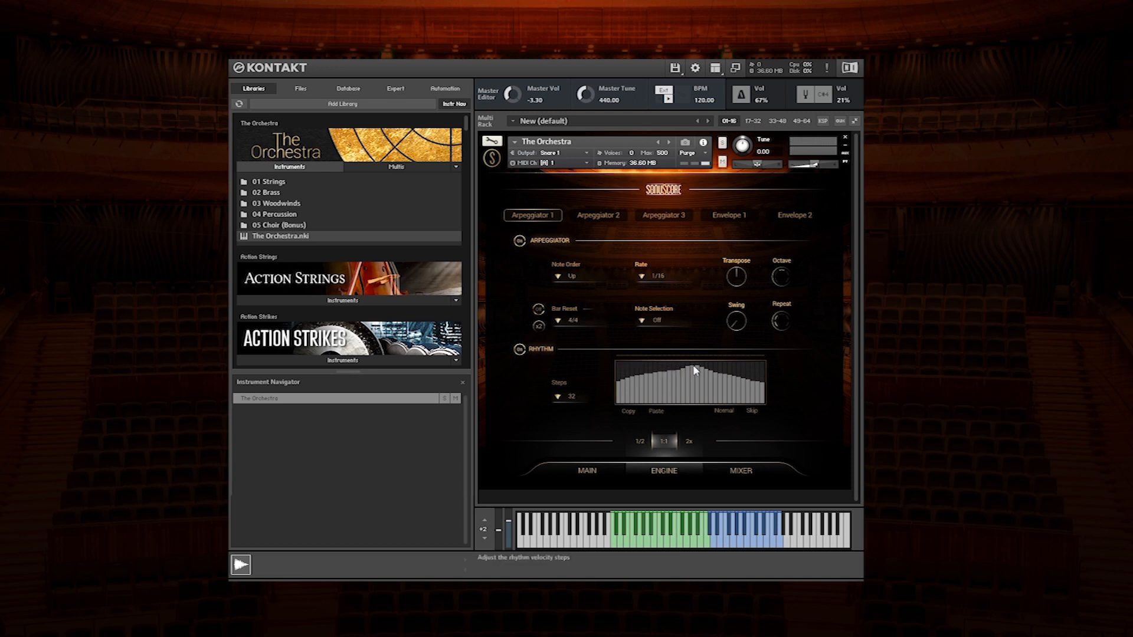
# Load Viola Staccato from the Strings section into the second instrument slot and assign Arpeggiator 2 to it
pyautogui.click(587, 471)
pyautogui.click(617, 351)
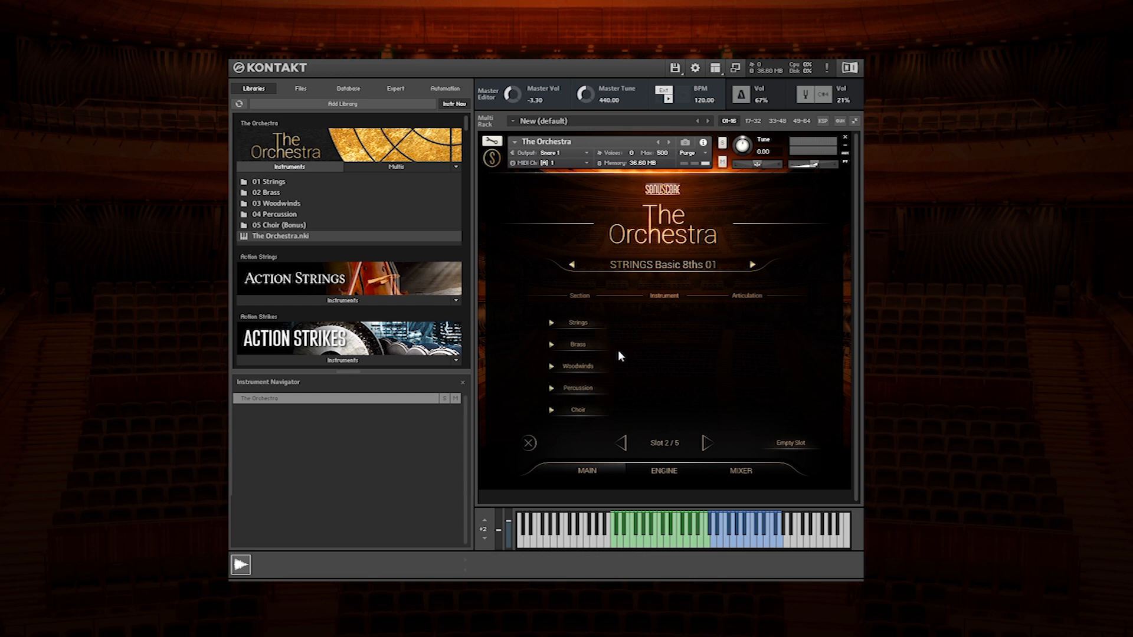
pyautogui.click(582, 324)
pyautogui.click(664, 366)
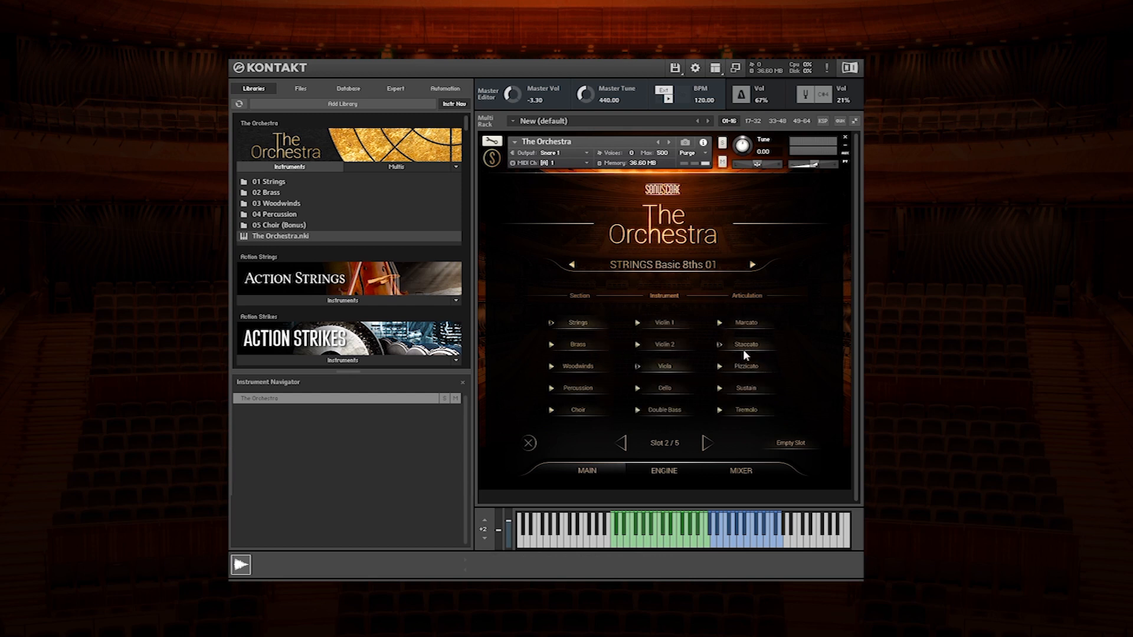
pyautogui.click(742, 349)
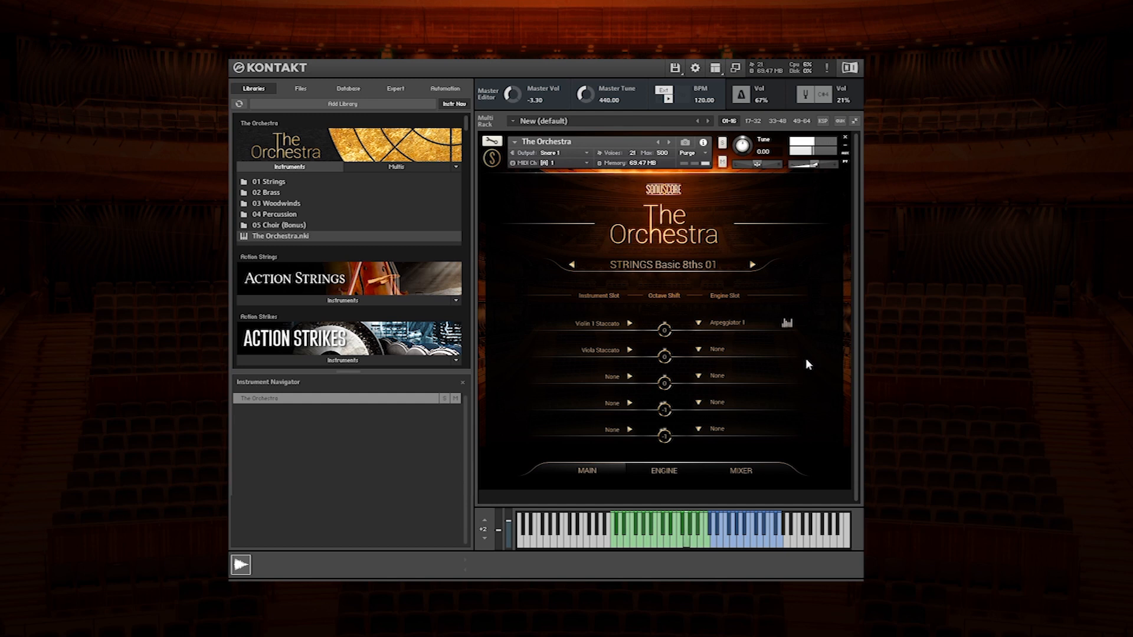
pyautogui.click(705, 351)
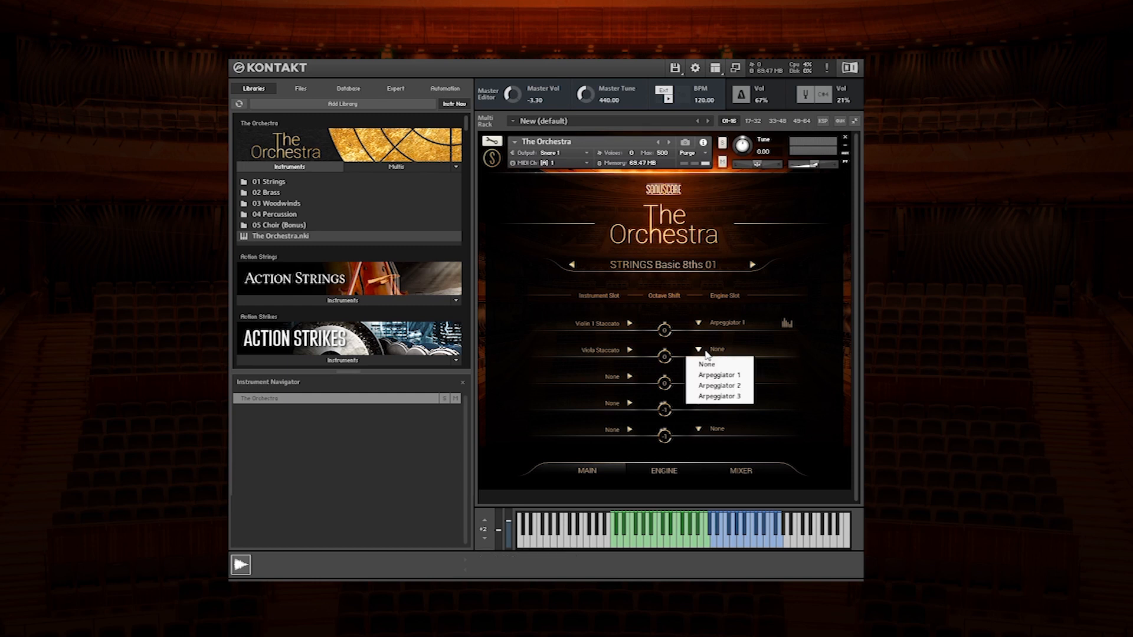
pyautogui.click(711, 388)
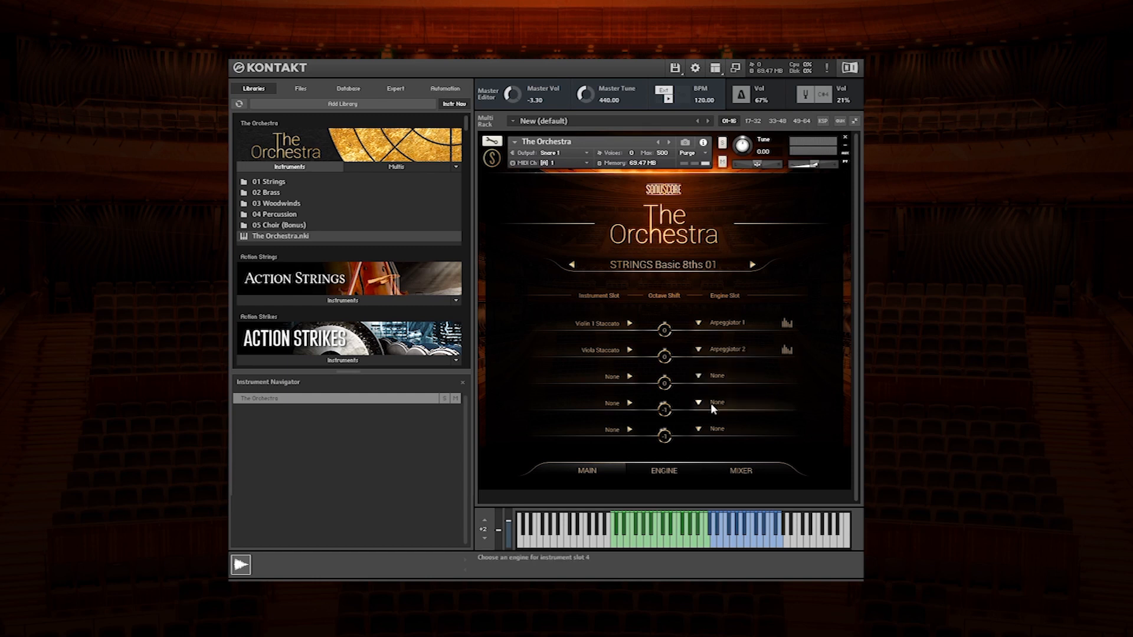
# Set Arpeggiator 2's rate to 1/16 and its note selection to Lowest 2
pyautogui.click(735, 472)
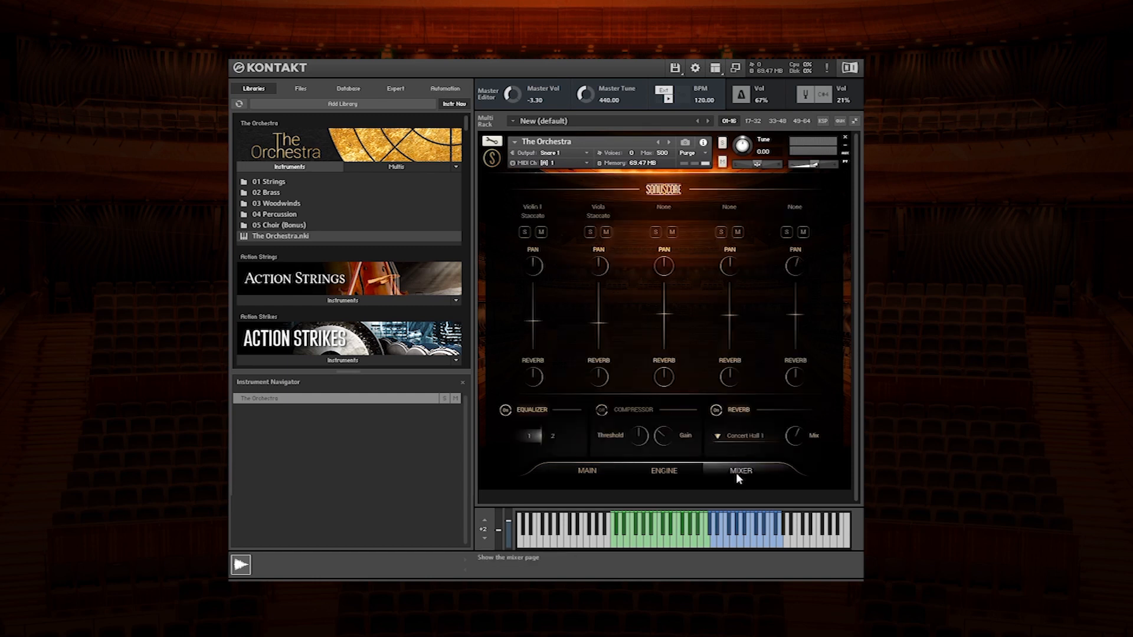
pyautogui.click(656, 474)
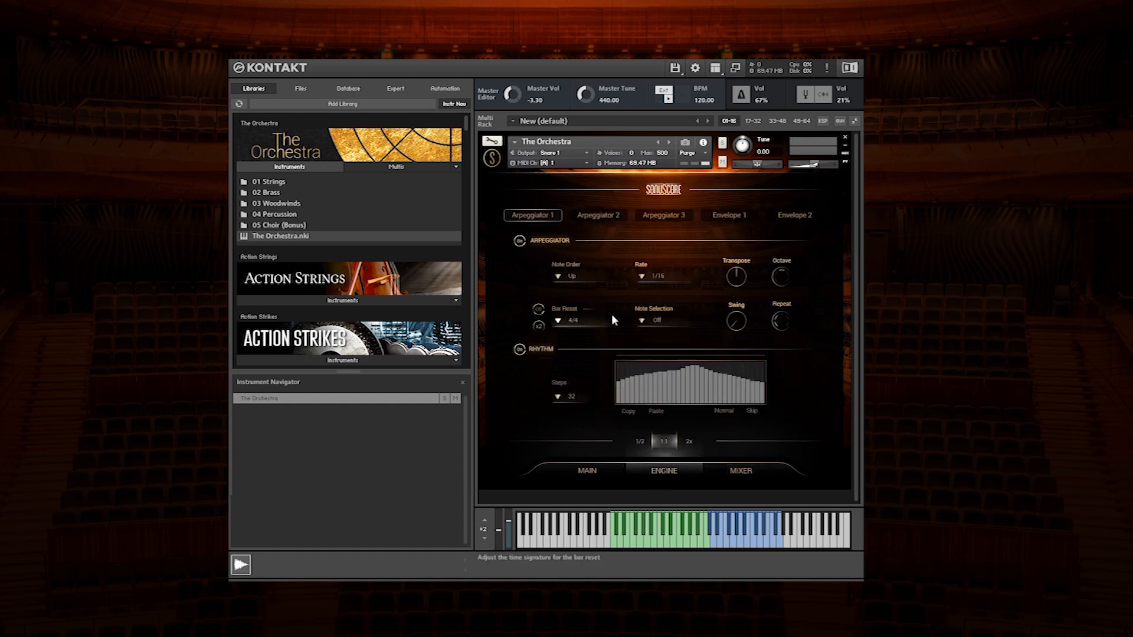
pyautogui.click(608, 215)
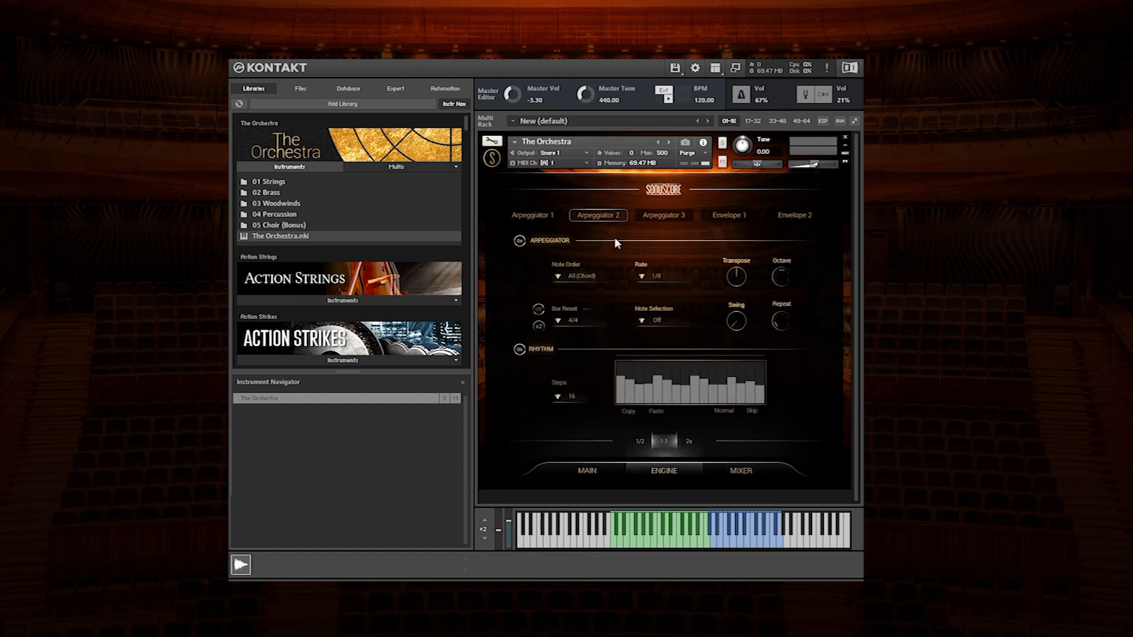
pyautogui.click(649, 276)
pyautogui.click(654, 311)
pyautogui.click(659, 328)
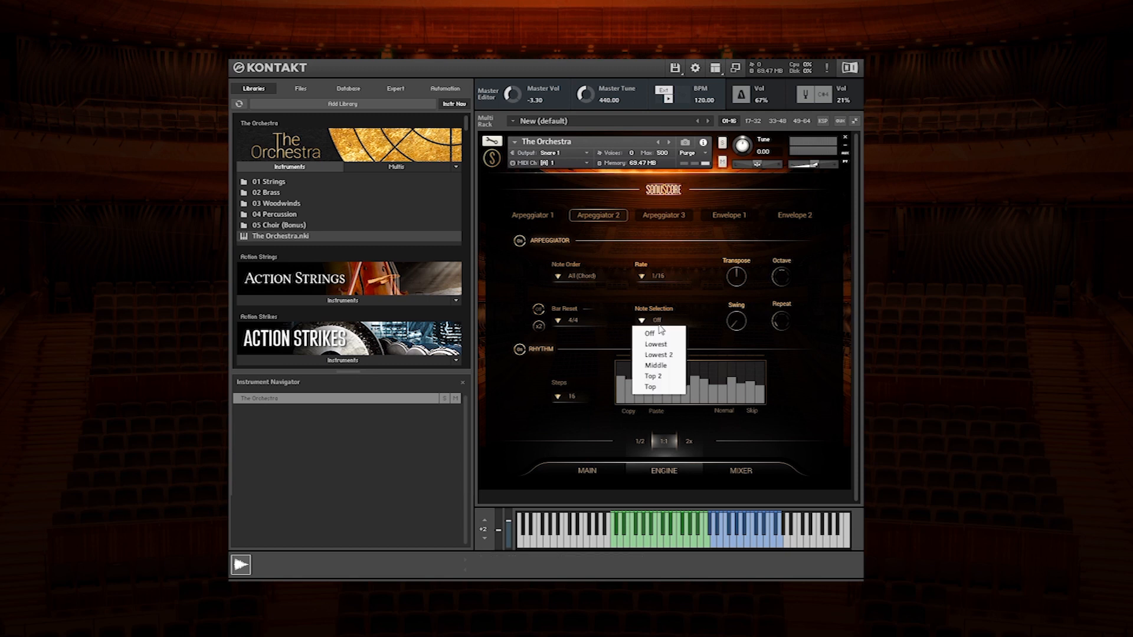
pyautogui.click(660, 355)
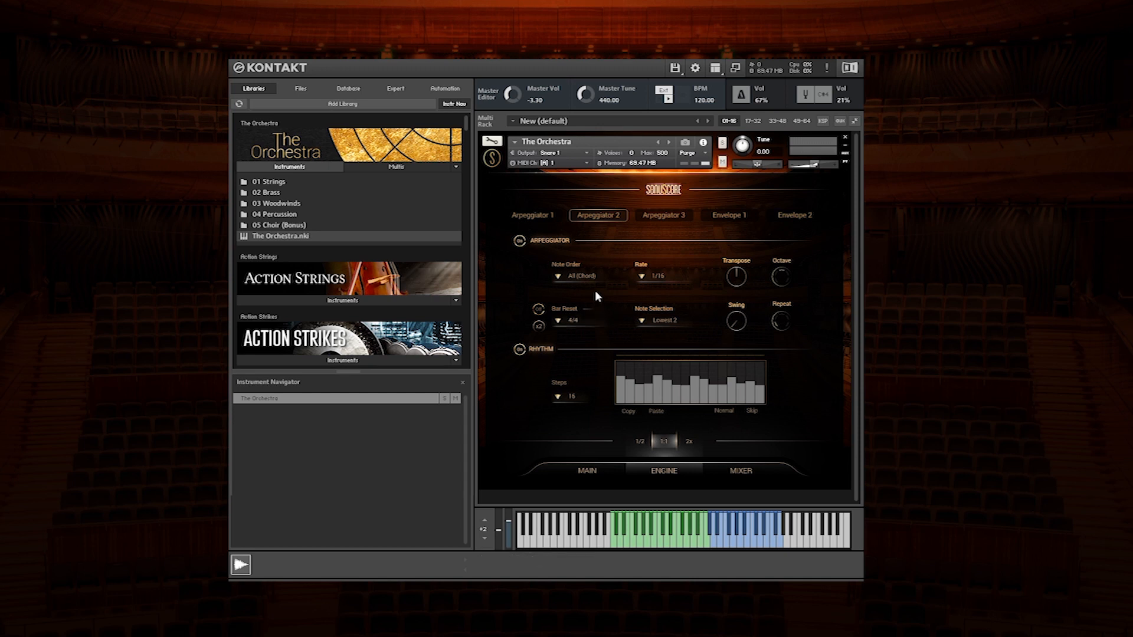
# Set Arpeggiator 2's note order to Down and adjust its Repeat setting
pyautogui.click(579, 276)
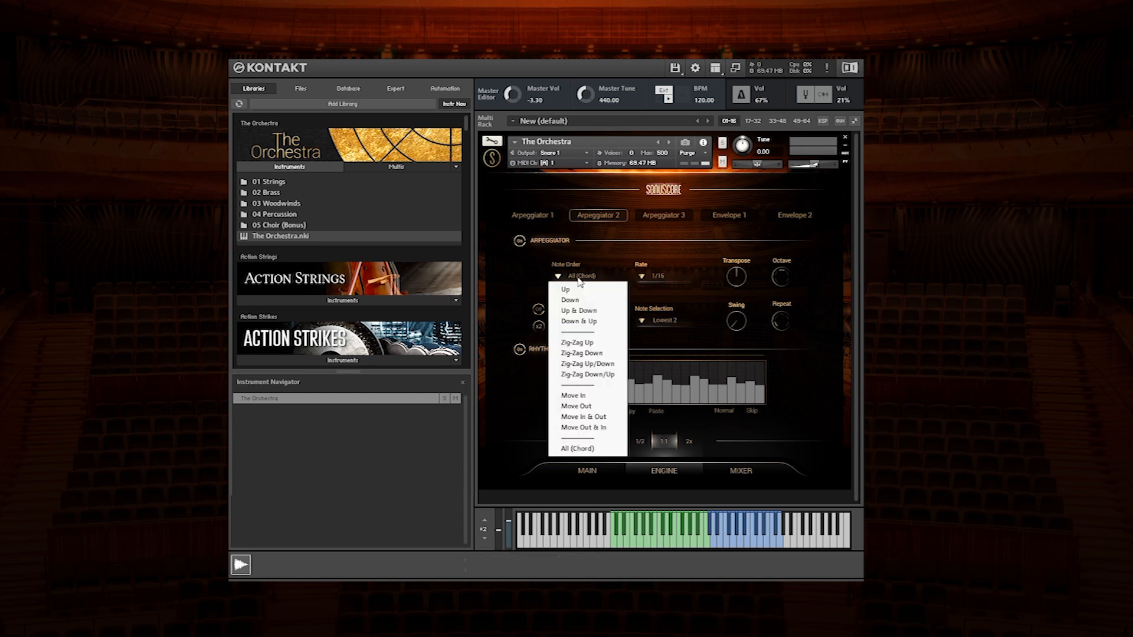
pyautogui.click(574, 301)
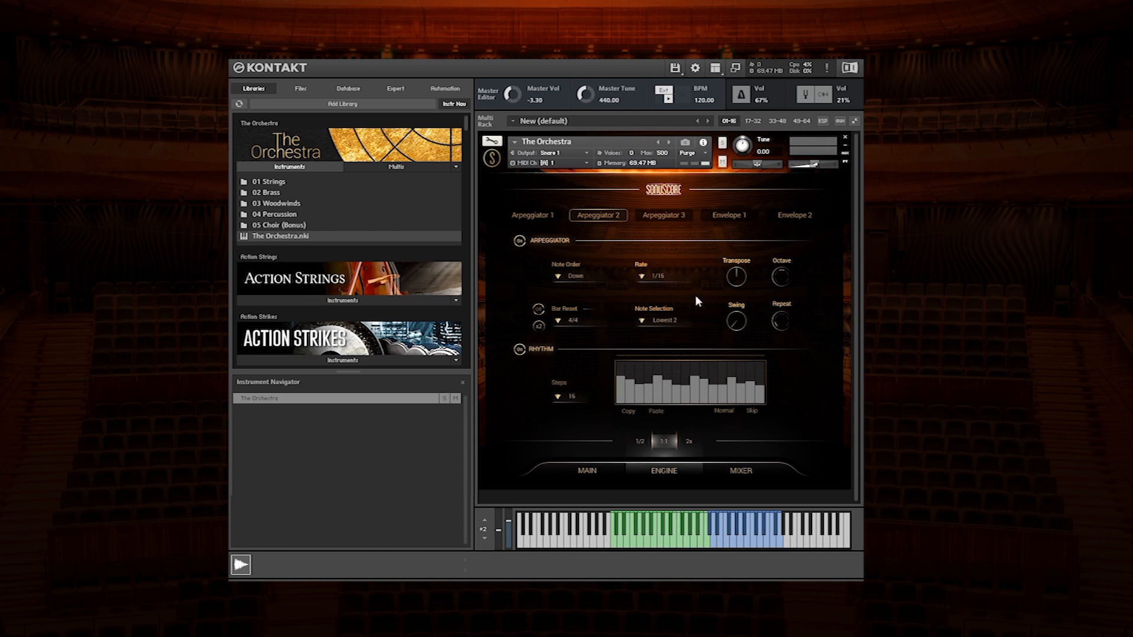
pyautogui.moveTo(787, 318); pyautogui.dragTo(794, 297)
# Set Arpeggiator 2's rhythm to 4 steps and draw velocities that descend from the first step to the last
pyautogui.click(576, 395)
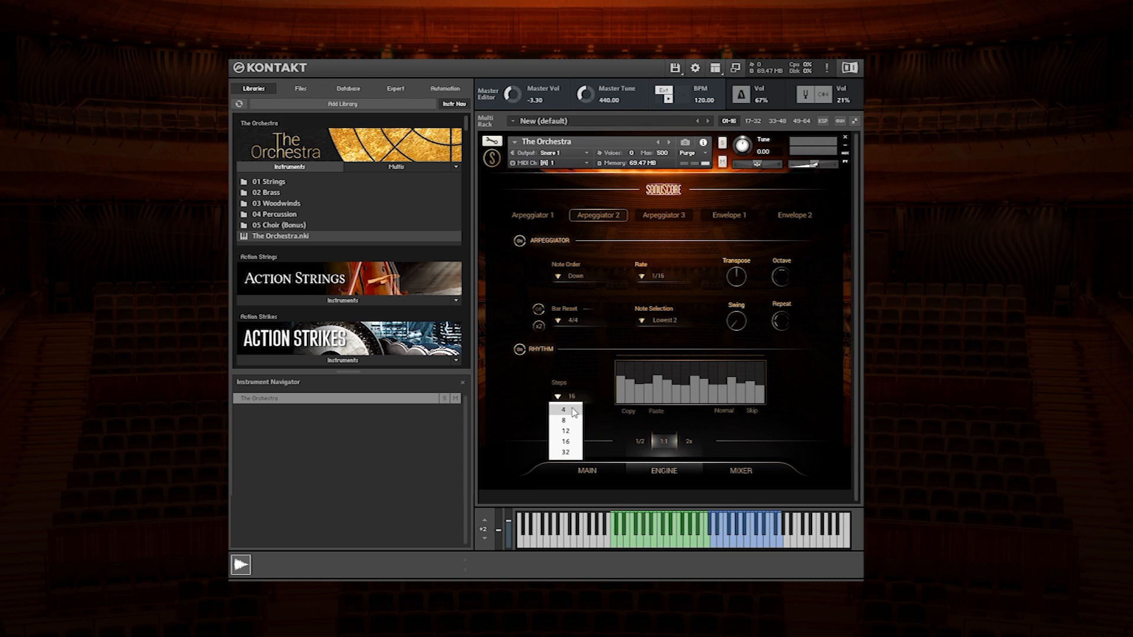
pyautogui.click(572, 409)
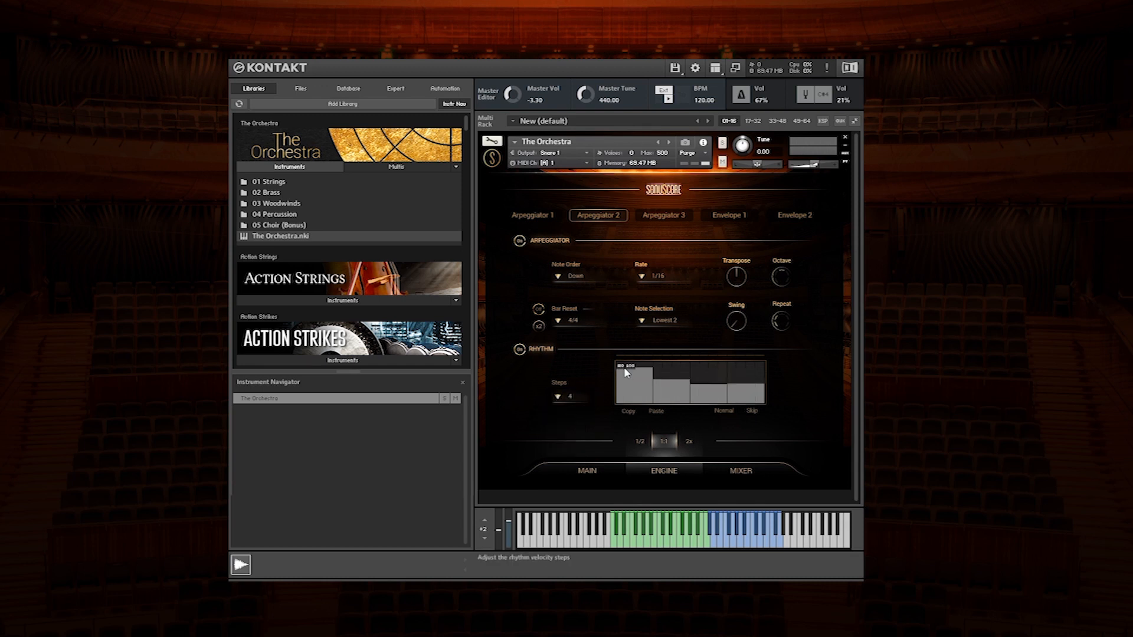
pyautogui.moveTo(703, 384); pyautogui.dragTo(744, 389)
pyautogui.click(650, 368)
pyautogui.moveTo(666, 376); pyautogui.dragTo(742, 392)
# Extend Arpeggiator 2's rhythm to 32 steps and reshape the repeating velocities into a swell peaking mid-pattern
pyautogui.click(560, 397)
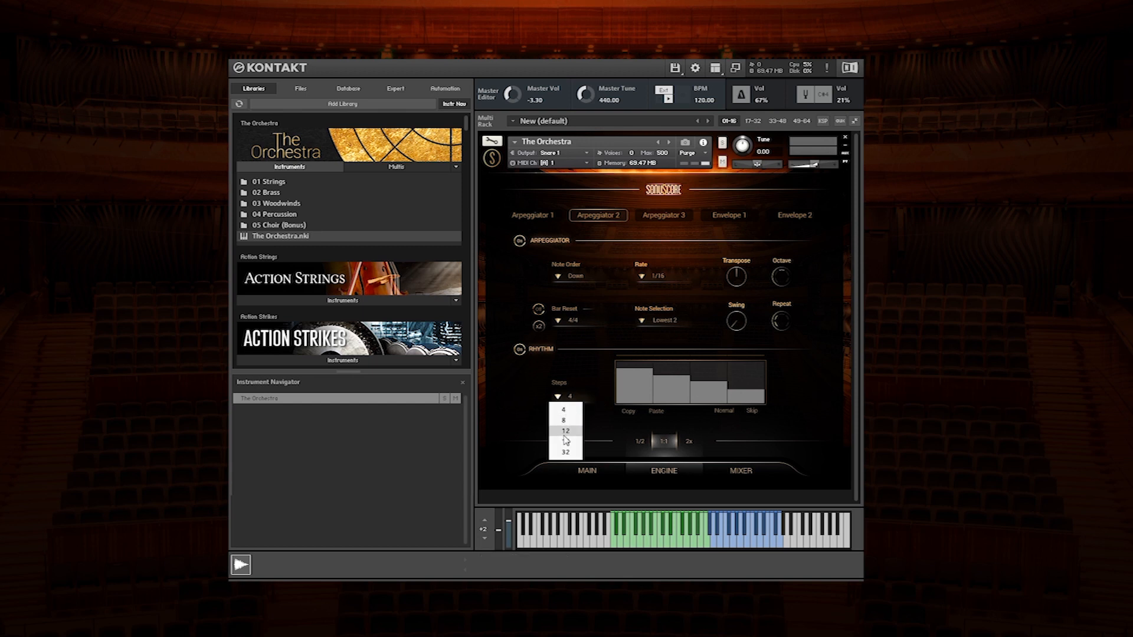
pyautogui.click(565, 452)
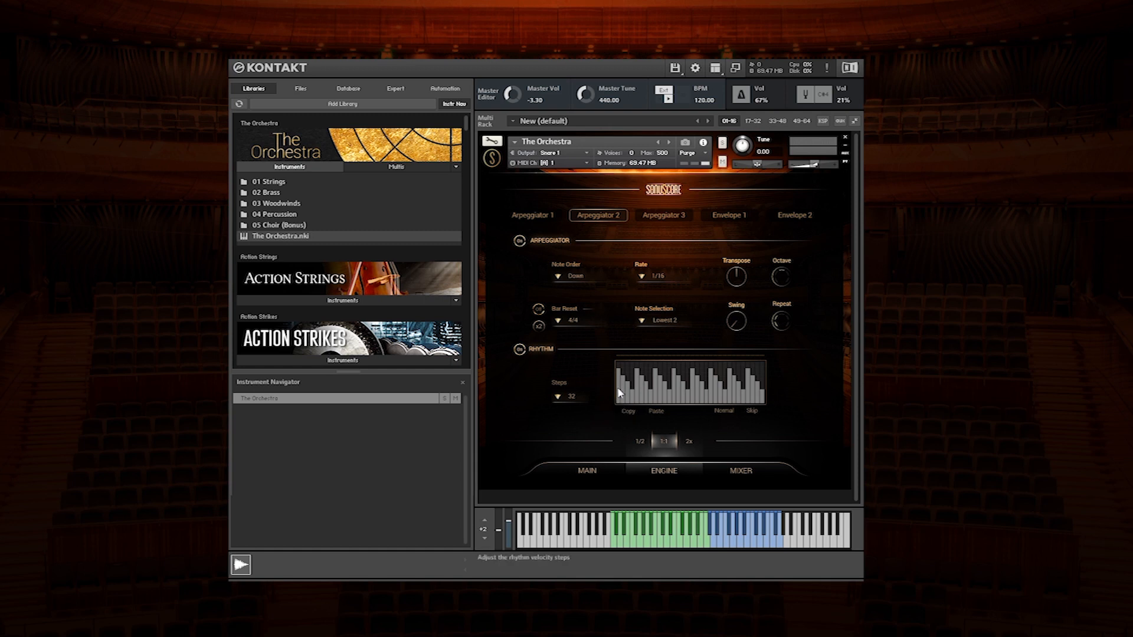
pyautogui.moveTo(619, 387)
pyautogui.mouseDown()
pyautogui.moveTo(711, 374)
pyautogui.moveTo(727, 396)
pyautogui.moveTo(762, 395)
pyautogui.mouseUp()
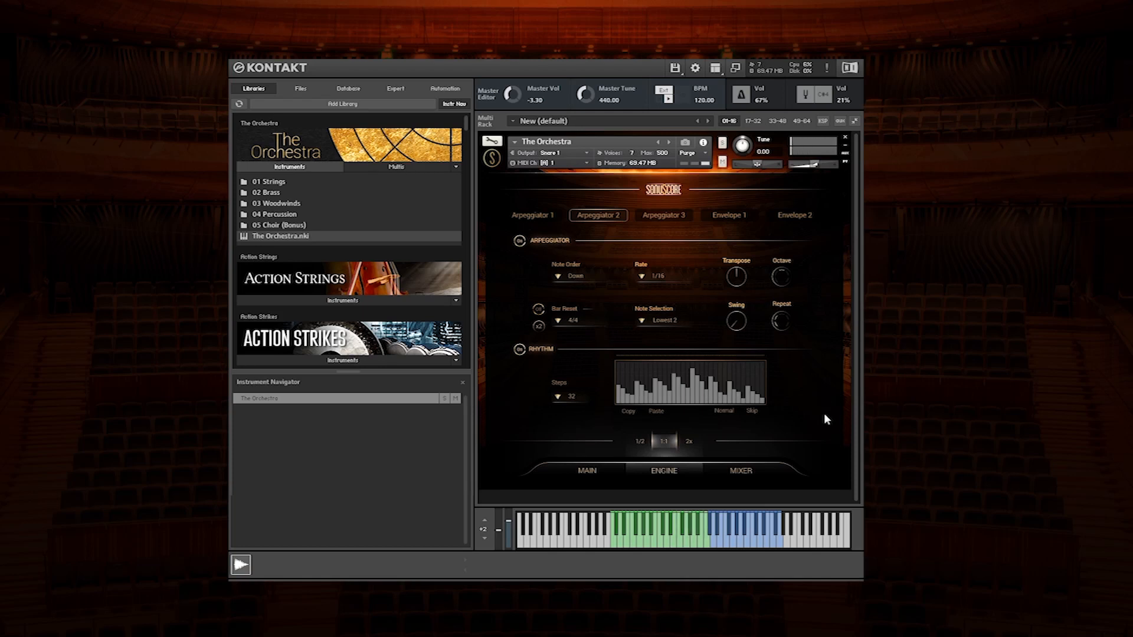
# Set the Viola Staccato volume to -8.9 dB in the mixer
pyautogui.click(720, 470)
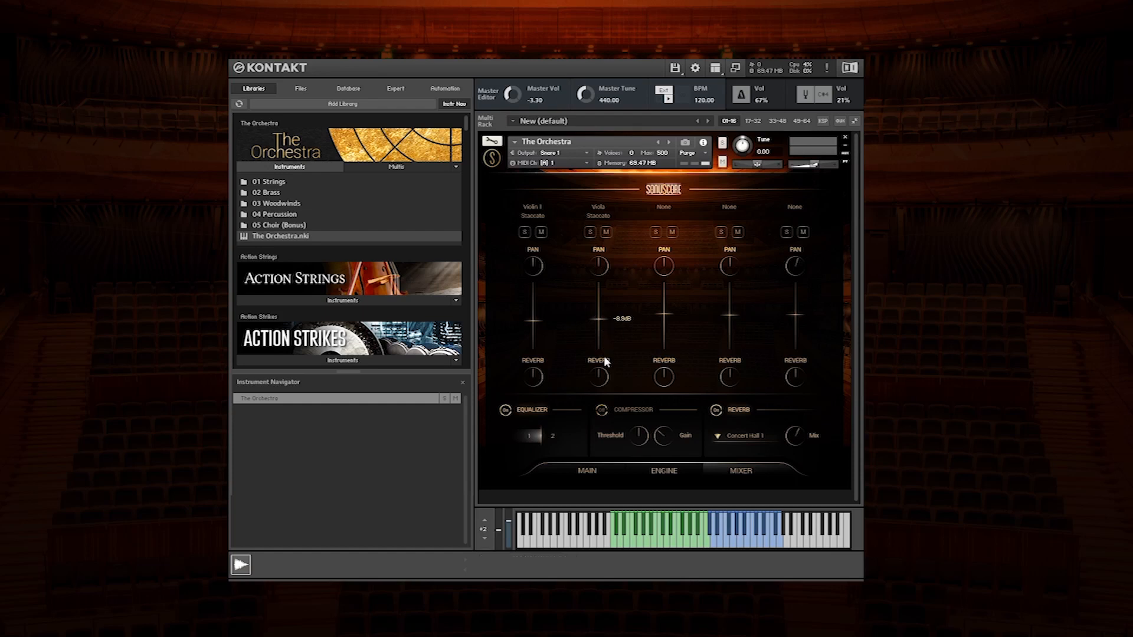
# Load the Cello with the Staccato articulation into instrument slot 3
pyautogui.click(596, 476)
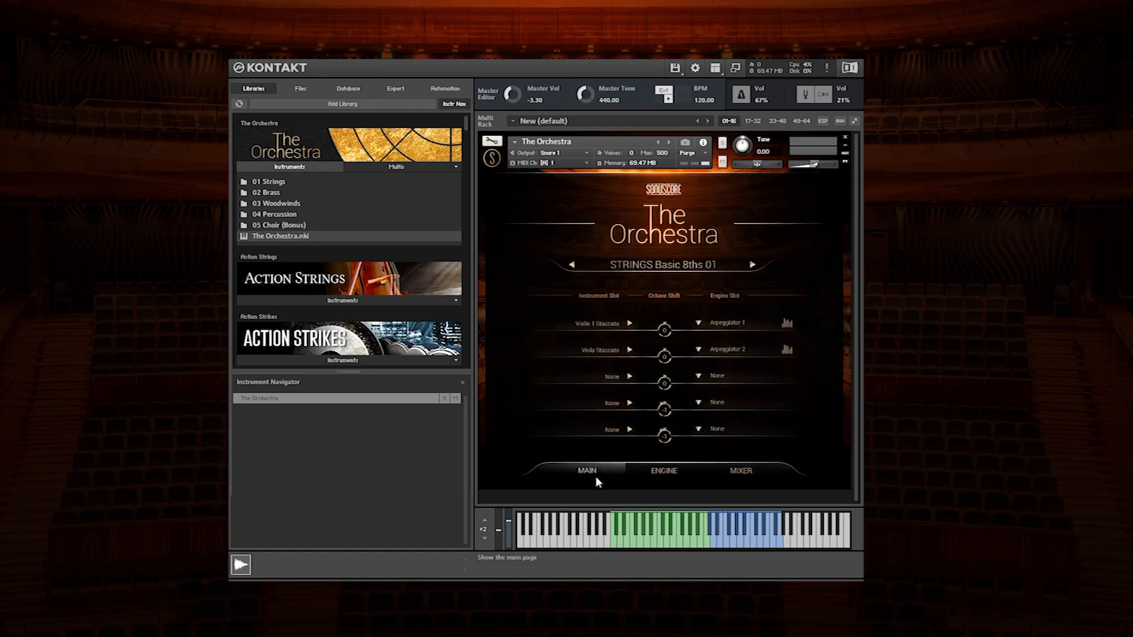
pyautogui.click(618, 378)
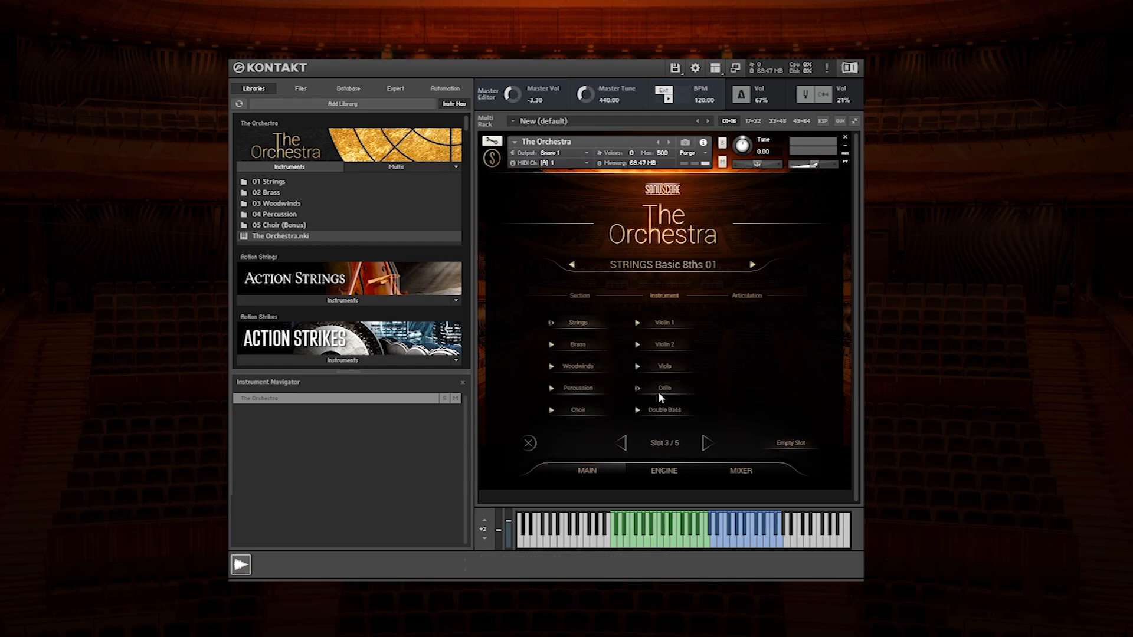
pyautogui.click(750, 348)
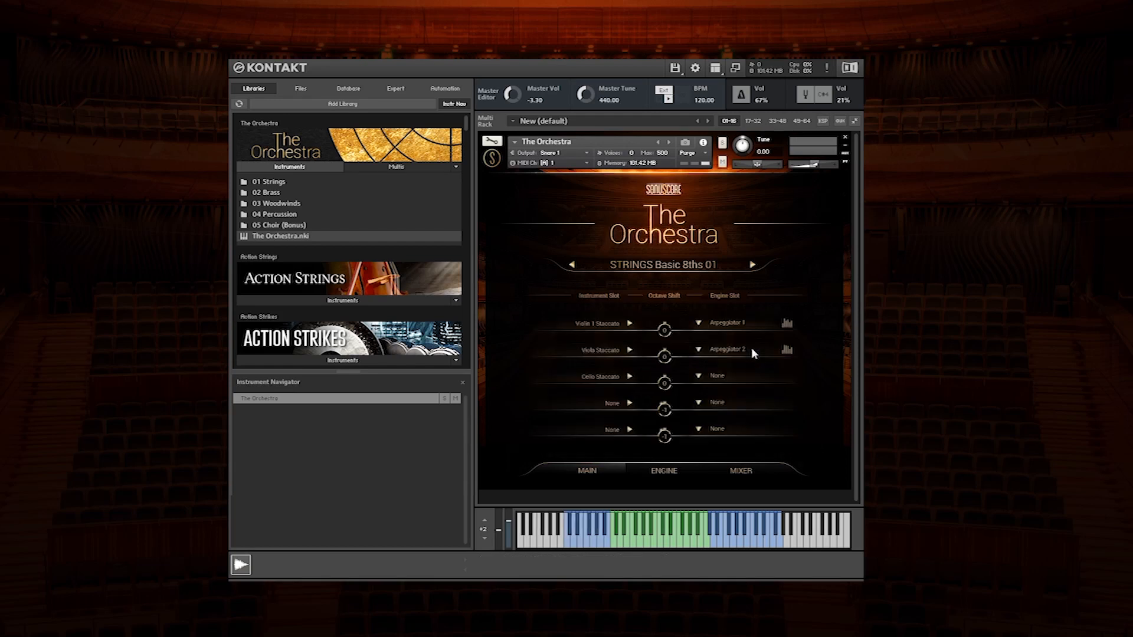
# Assign the Cello Staccato slot to Arpeggiator 2 and lower its octave shift to -1
pyautogui.click(716, 376)
pyautogui.click(718, 412)
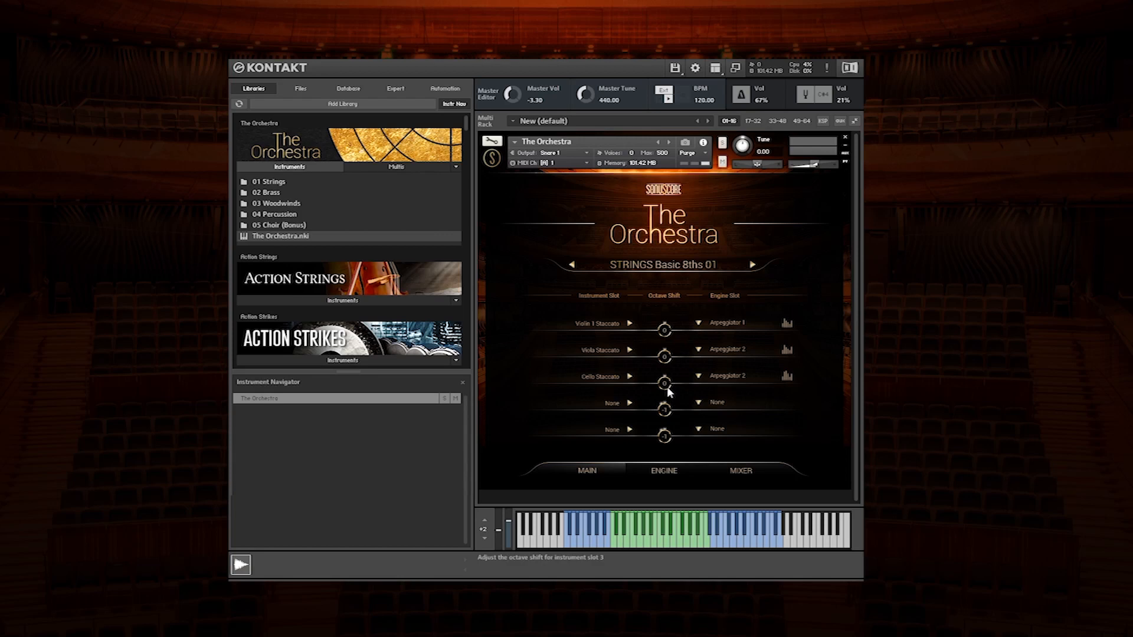
pyautogui.moveTo(667, 387); pyautogui.dragTo(668, 404)
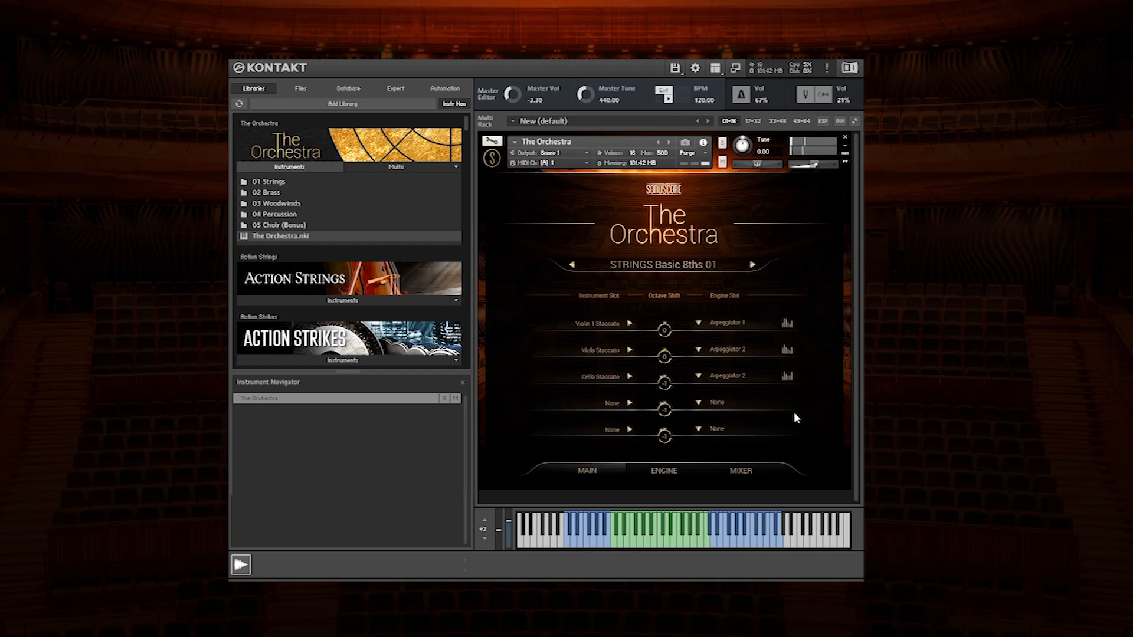
# Load Double Bass Staccato into instrument slot 4 and assign it to Arpeggiator 3
pyautogui.click(599, 407)
pyautogui.click(645, 407)
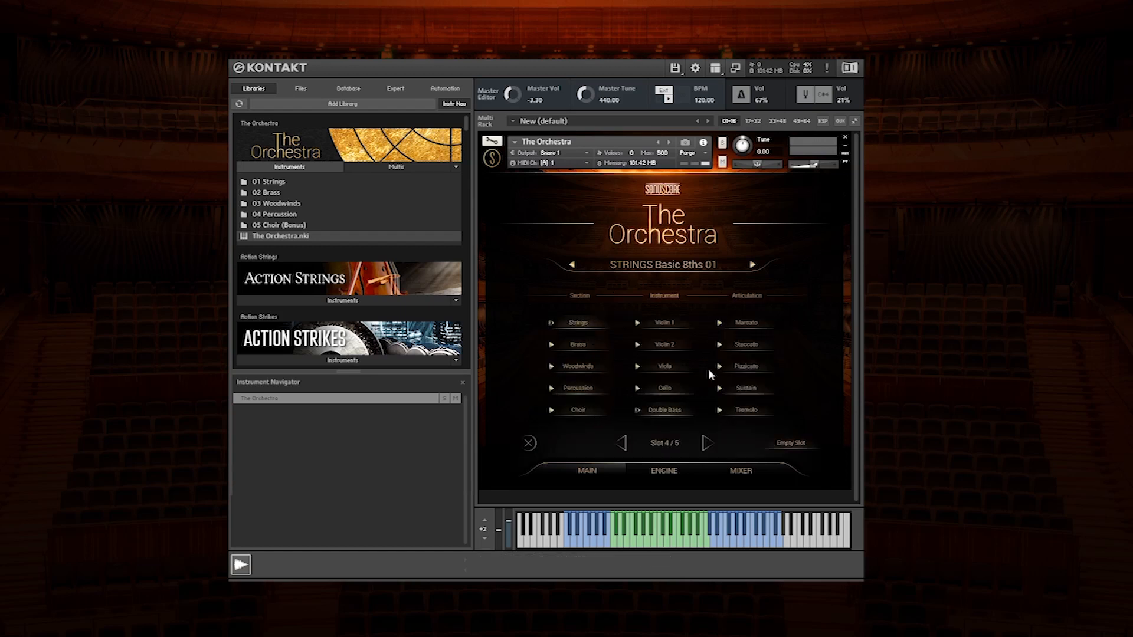
pyautogui.click(738, 345)
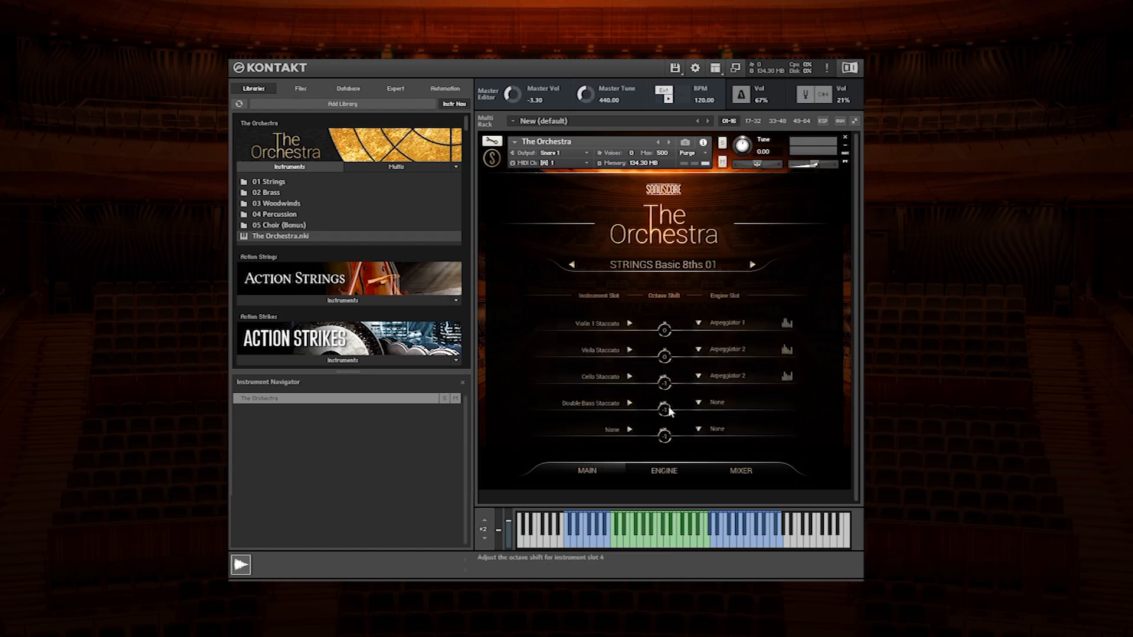
pyautogui.click(715, 403)
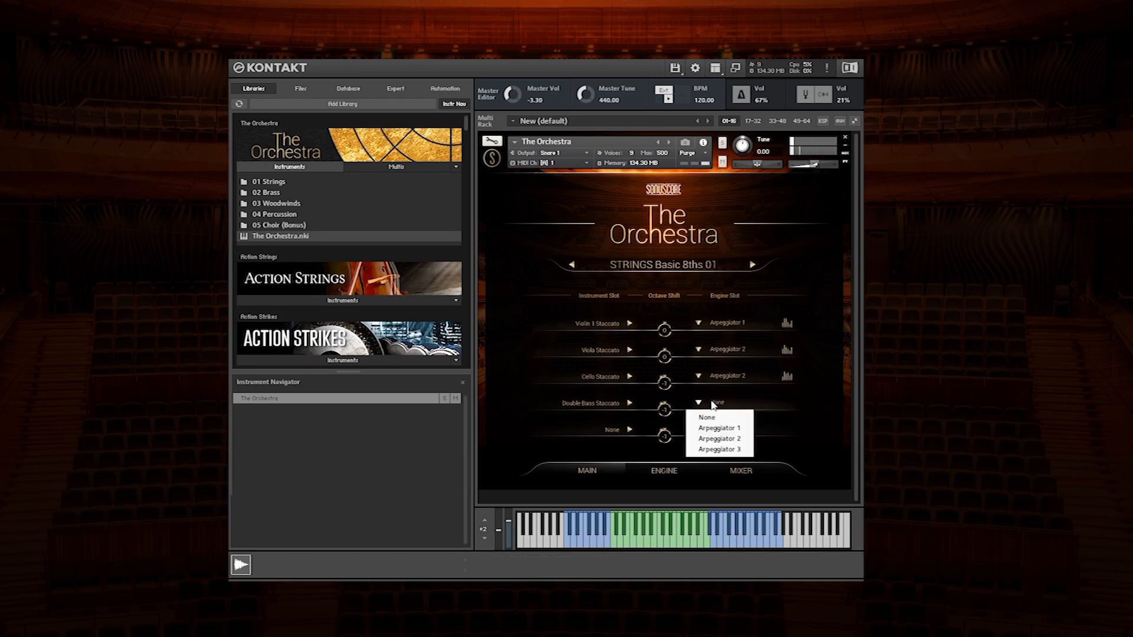
pyautogui.click(722, 450)
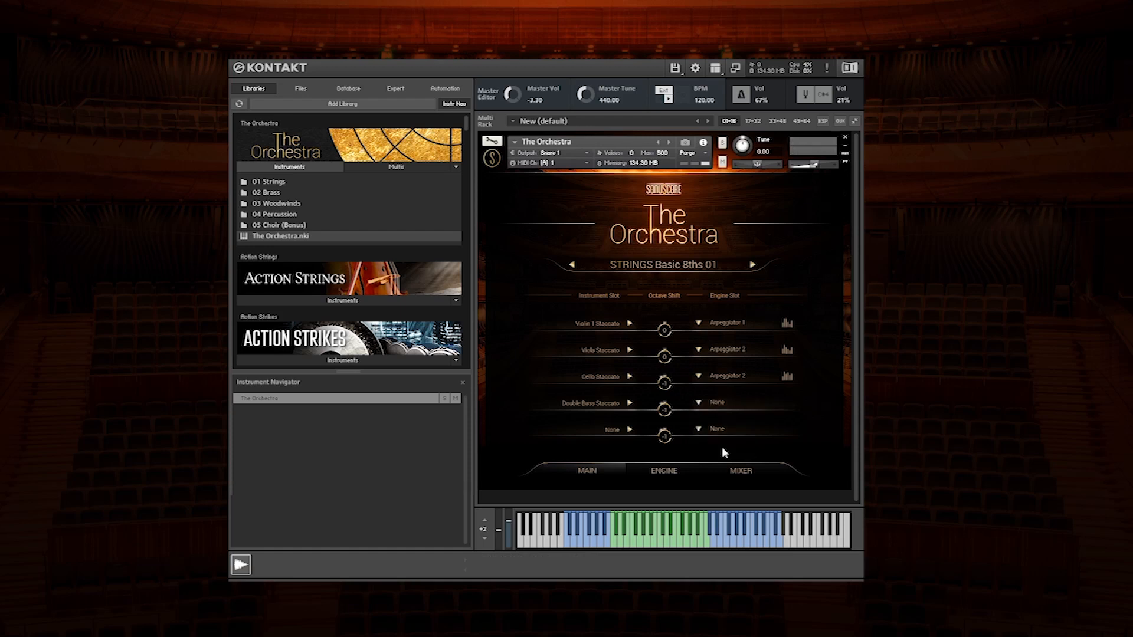
# Set Arpeggiator 3's rate to 1/4 and its note selection to Lowest
pyautogui.click(692, 466)
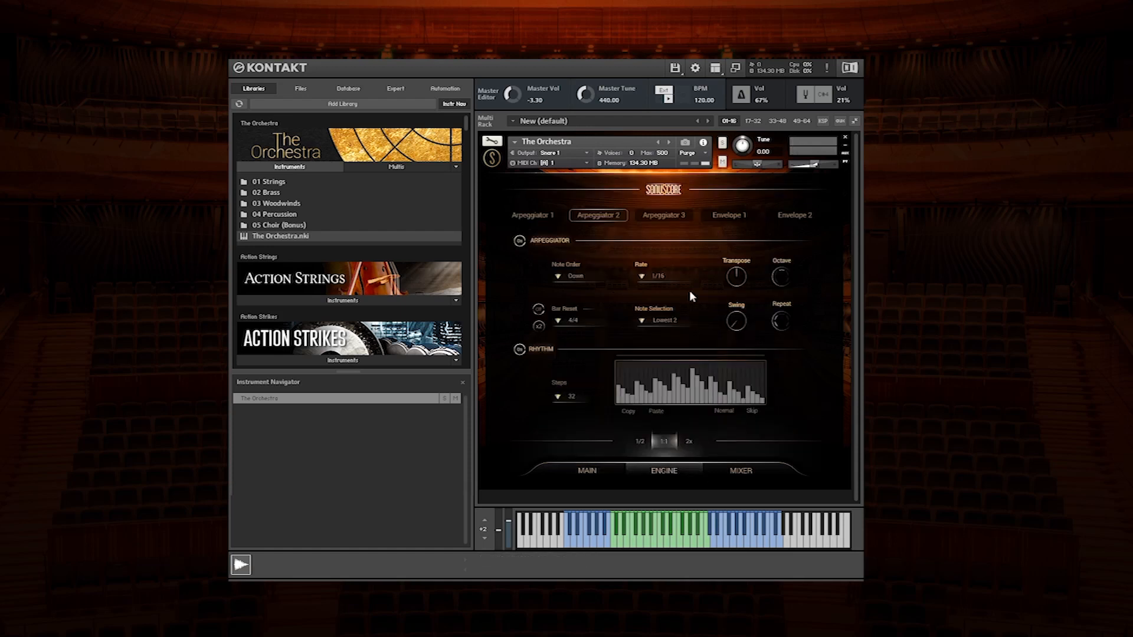
pyautogui.click(682, 220)
pyautogui.click(651, 277)
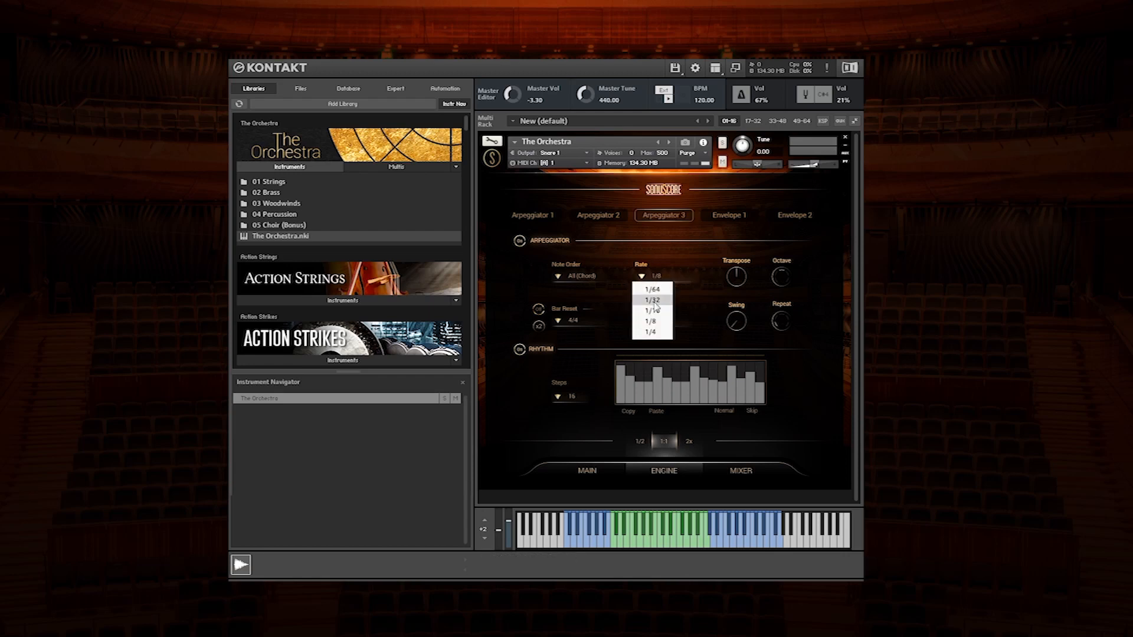
pyautogui.click(651, 330)
pyautogui.click(651, 329)
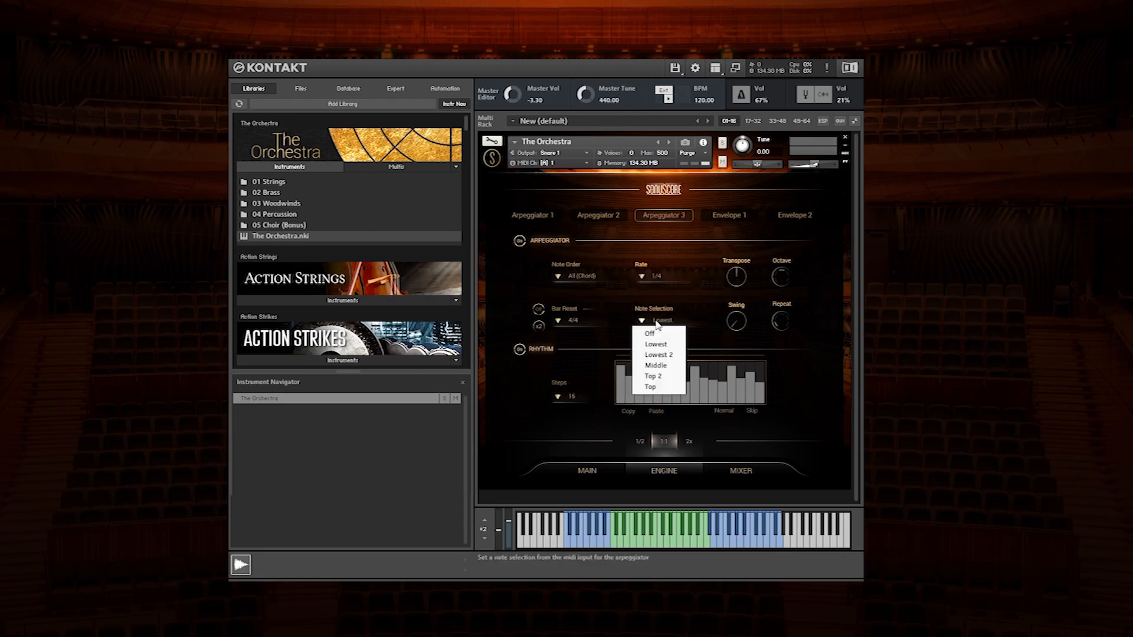
pyautogui.click(658, 345)
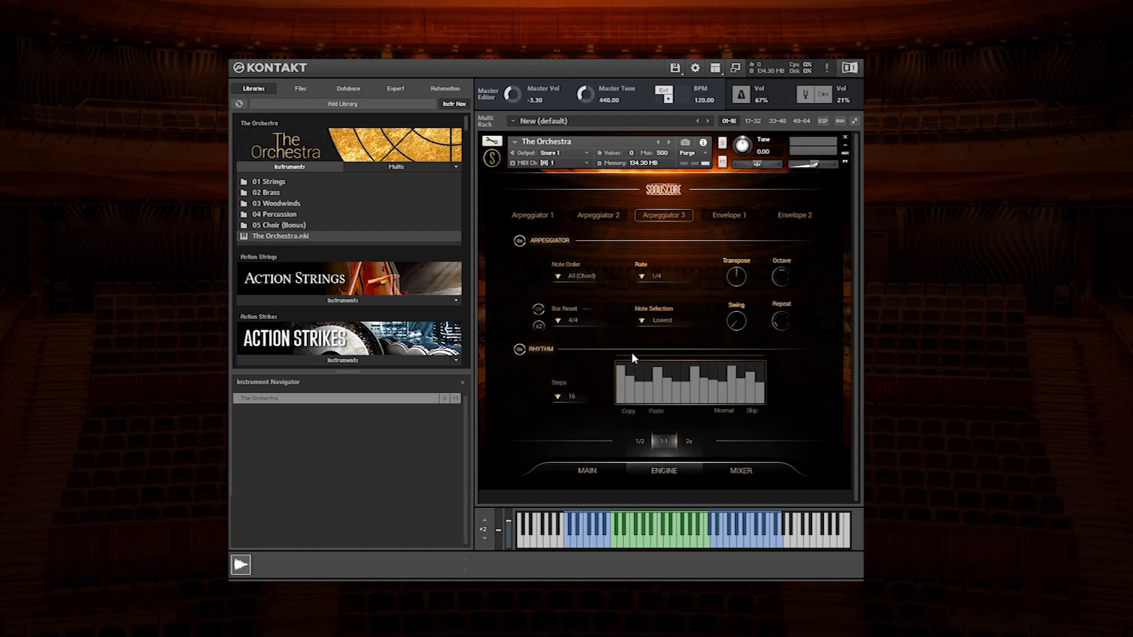
# Set Arpeggiator 3's rhythm to 8 steps and redraw the velocities so only steps 1, 4, 5 and 7 play strongly
pyautogui.click(576, 398)
pyautogui.click(576, 420)
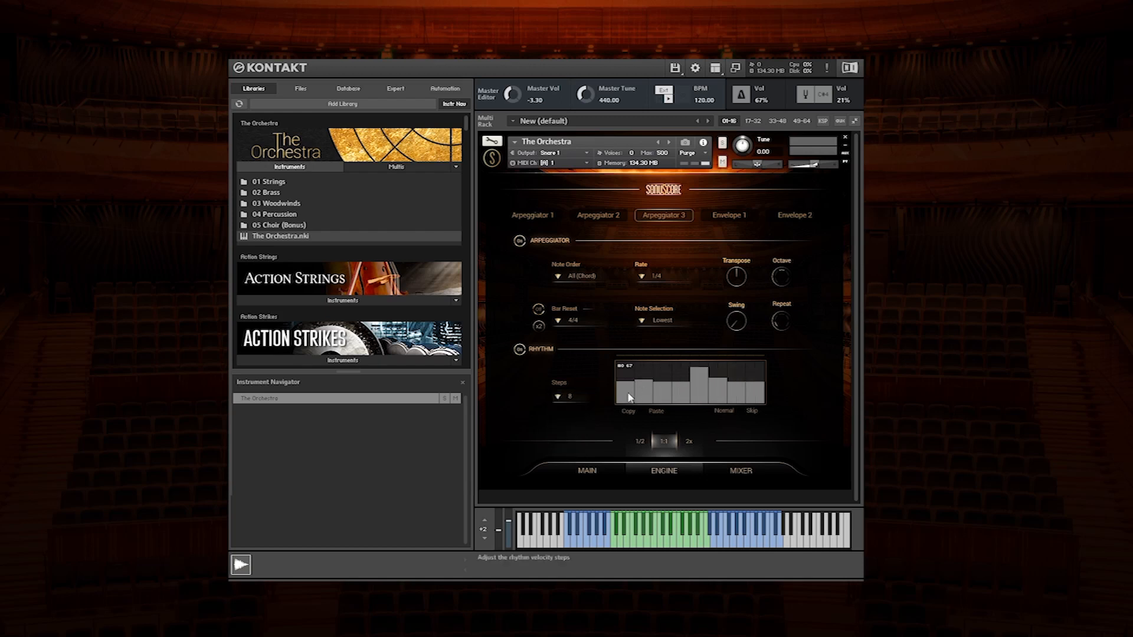
pyautogui.moveTo(629, 398); pyautogui.dragTo(766, 419)
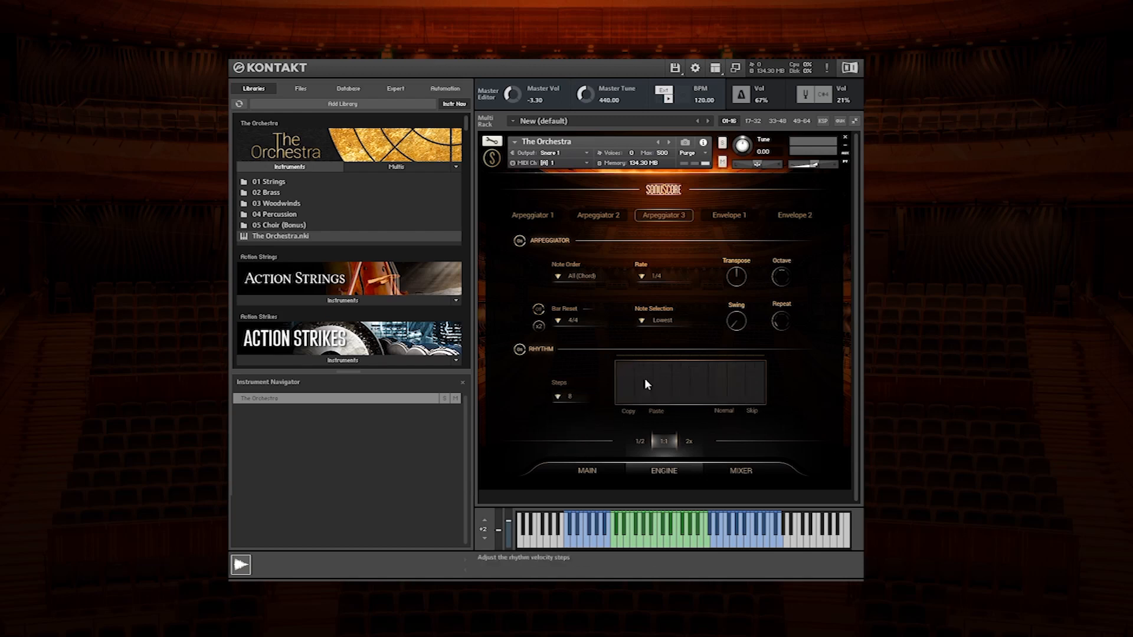
pyautogui.click(623, 367)
pyautogui.moveTo(680, 375); pyautogui.dragTo(699, 366)
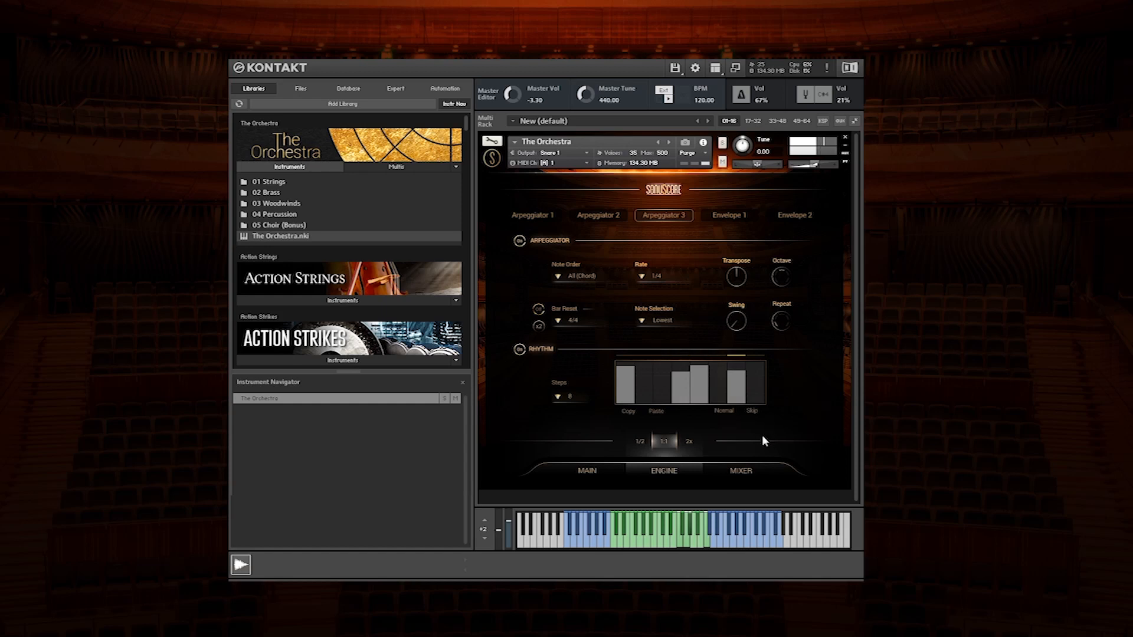
# Load Low Brass with the Staccato articulation into instrument slot 5
pyautogui.click(600, 466)
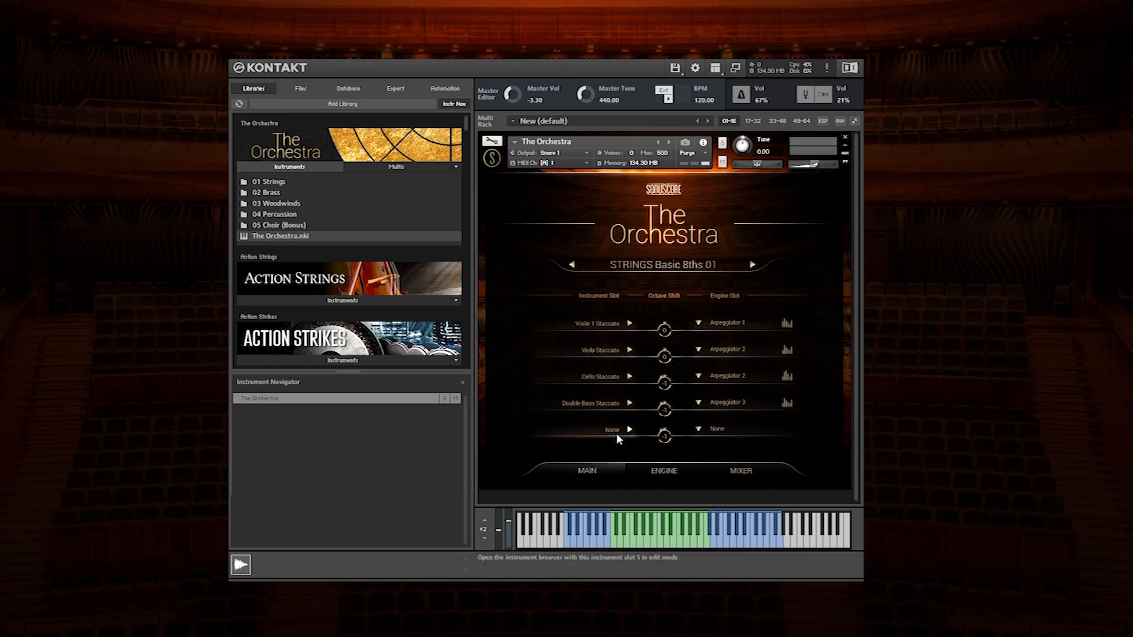
pyautogui.click(590, 342)
pyautogui.click(665, 382)
pyautogui.click(747, 345)
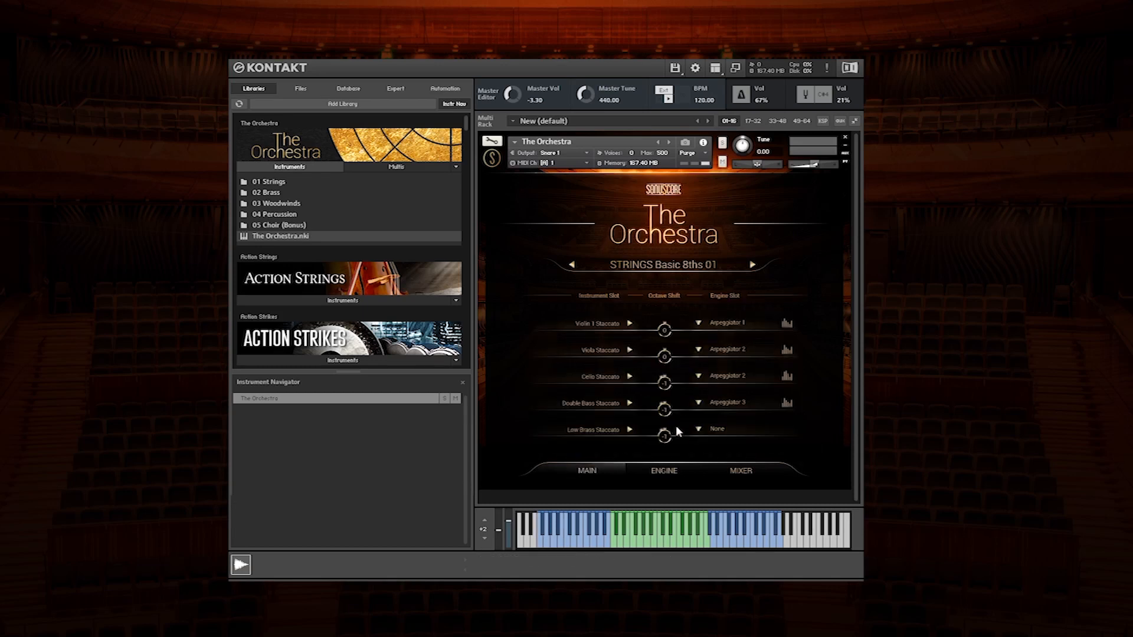
# Assign the Low Brass Staccato slot to Arpeggiator 3 and lower its octave shift
pyautogui.click(698, 429)
pyautogui.click(721, 476)
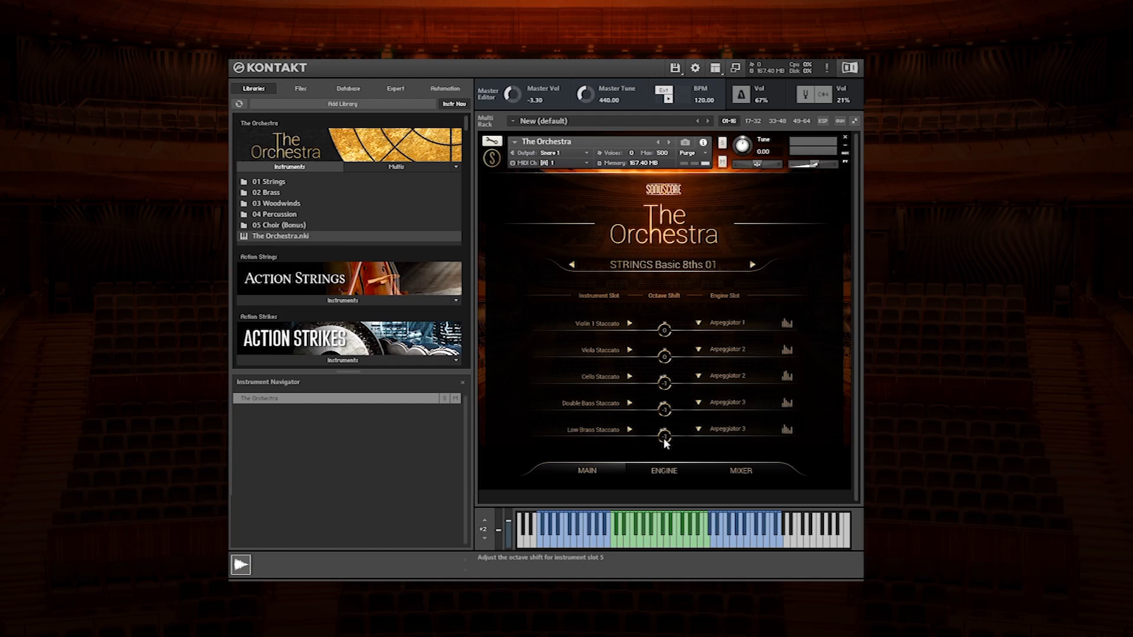
pyautogui.moveTo(664, 439); pyautogui.dragTo(663, 445)
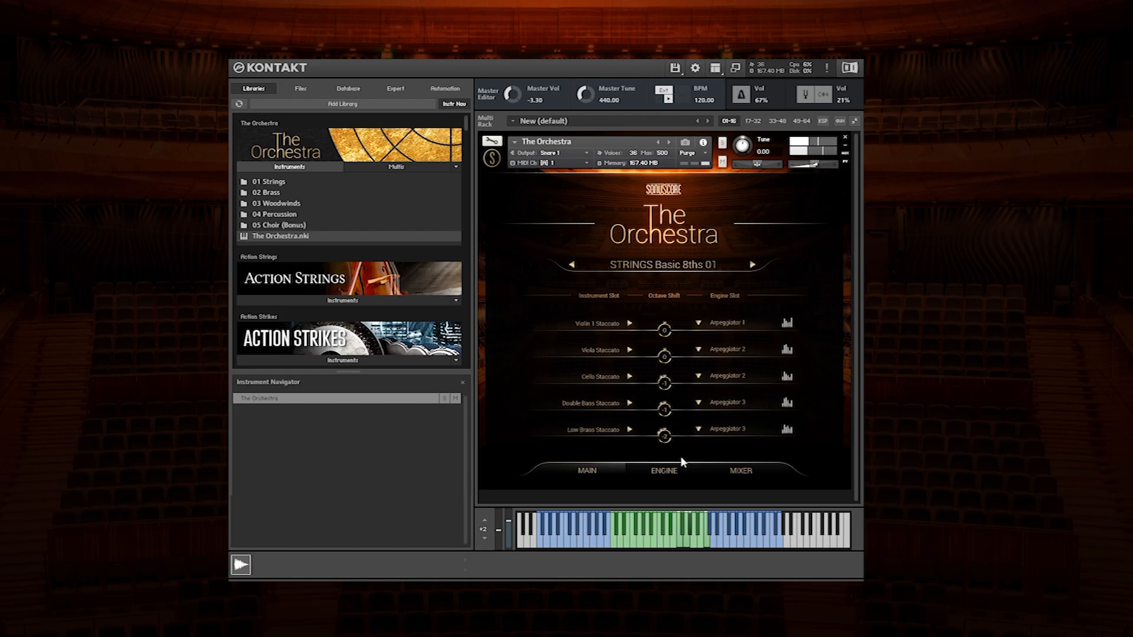
# Raise the Viola Staccato volume to -5.4 dB in the mixer
pyautogui.click(723, 465)
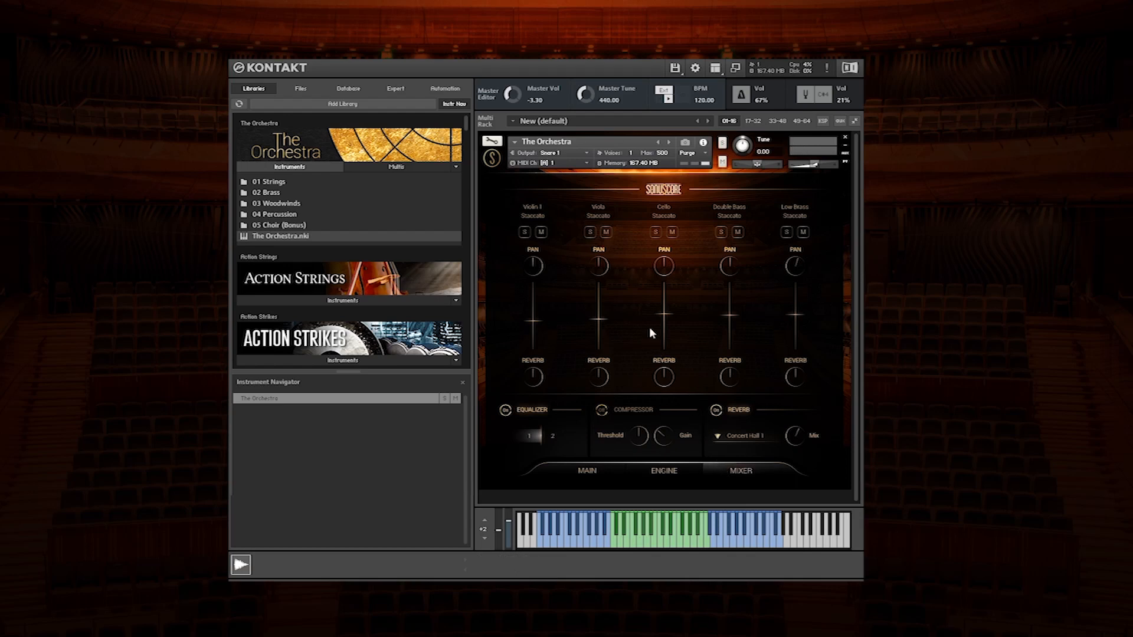
pyautogui.moveTo(598, 322); pyautogui.dragTo(597, 317)
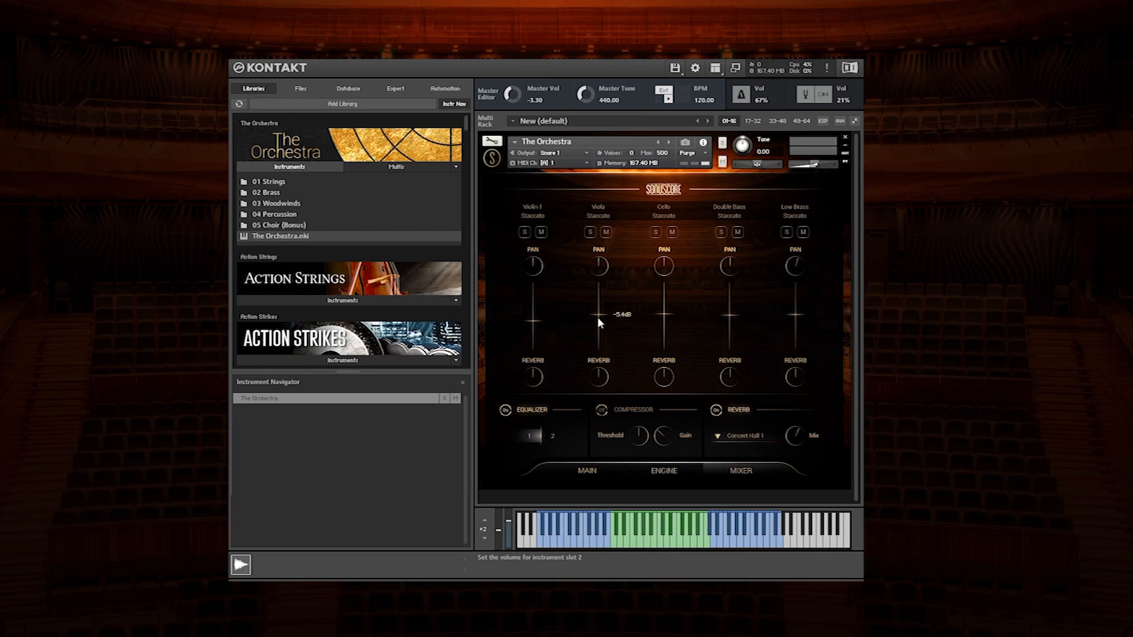